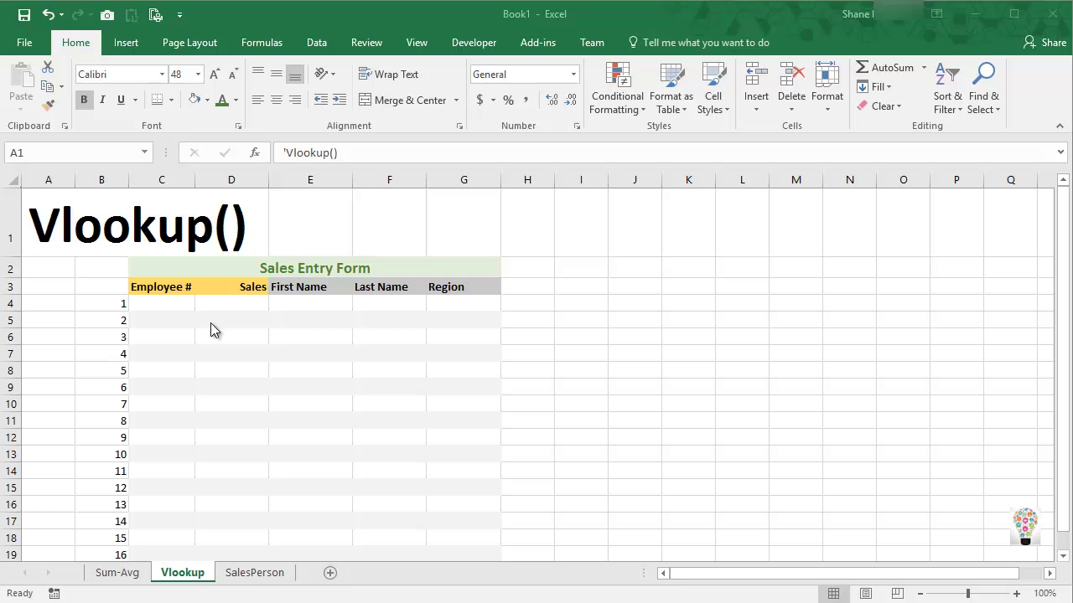
Examine the Employee #, Sales, First Name, Last Name and Region columns in the first row of the Sales Entry Form.
left_click(183, 302)
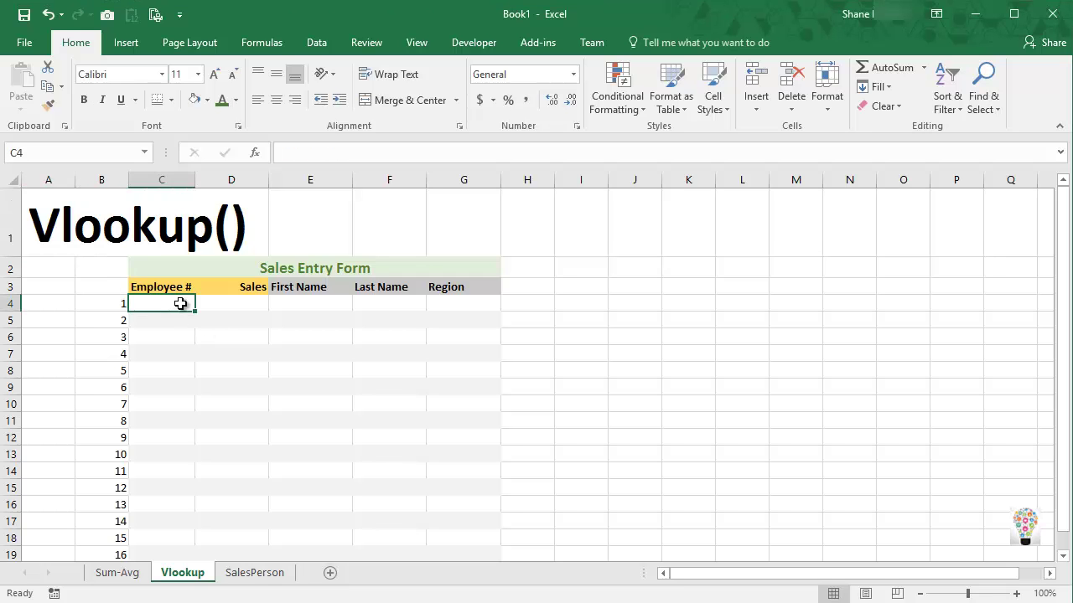
left_click(209, 303)
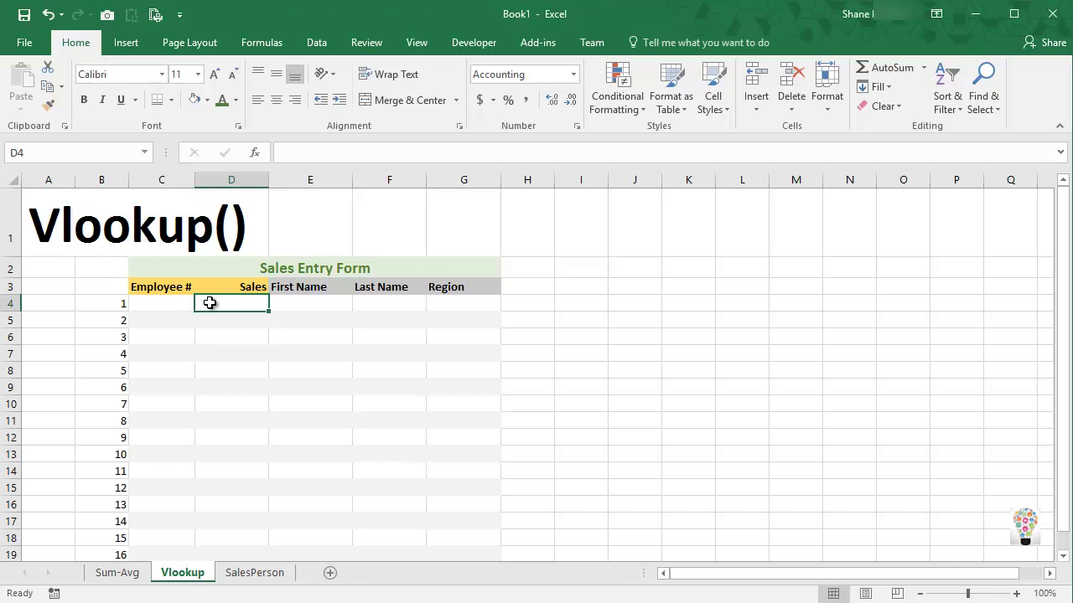
left_click(180, 303)
left_click(205, 304)
left_click(315, 303)
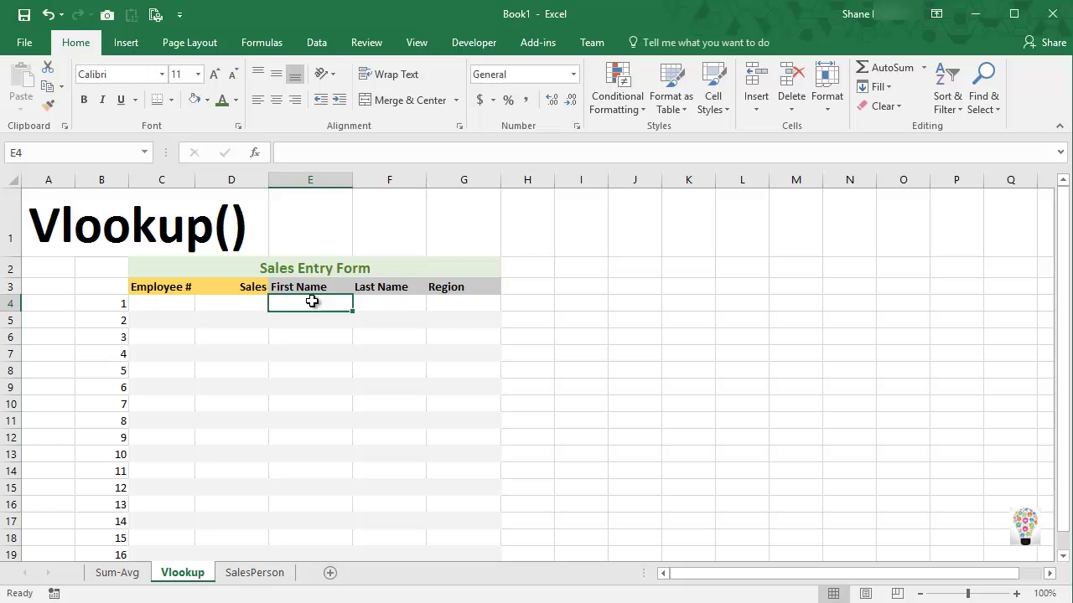
left_click(366, 304)
left_click(449, 303)
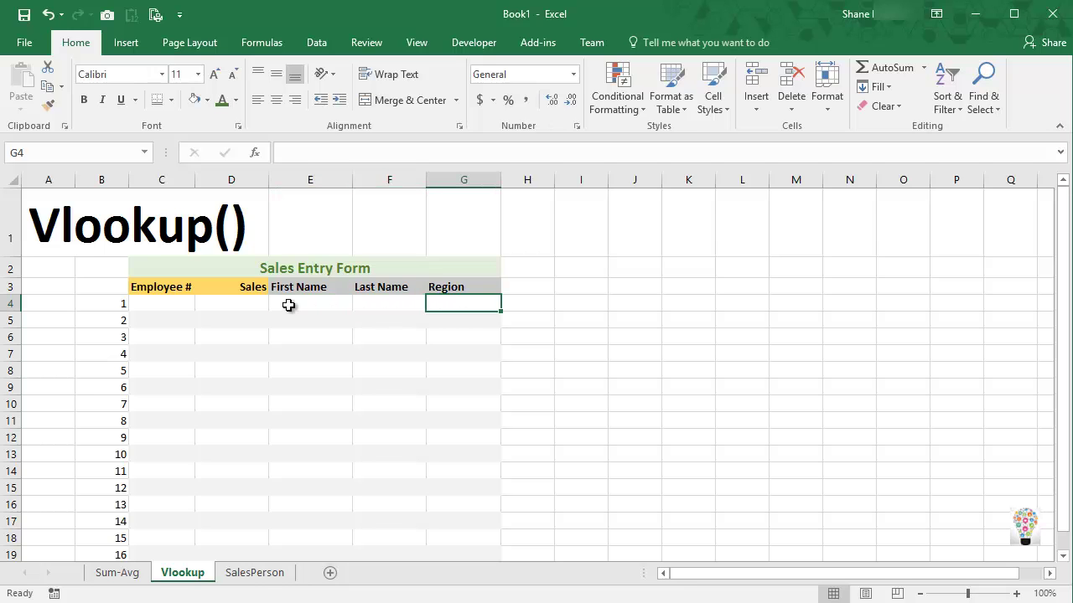
left_click(174, 309)
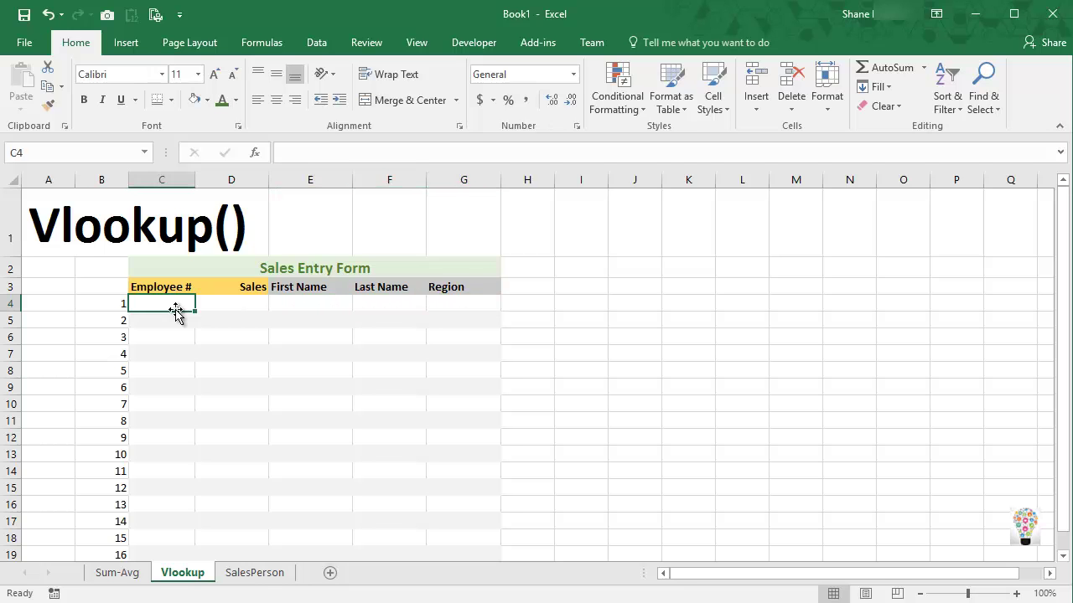
left_click(214, 304)
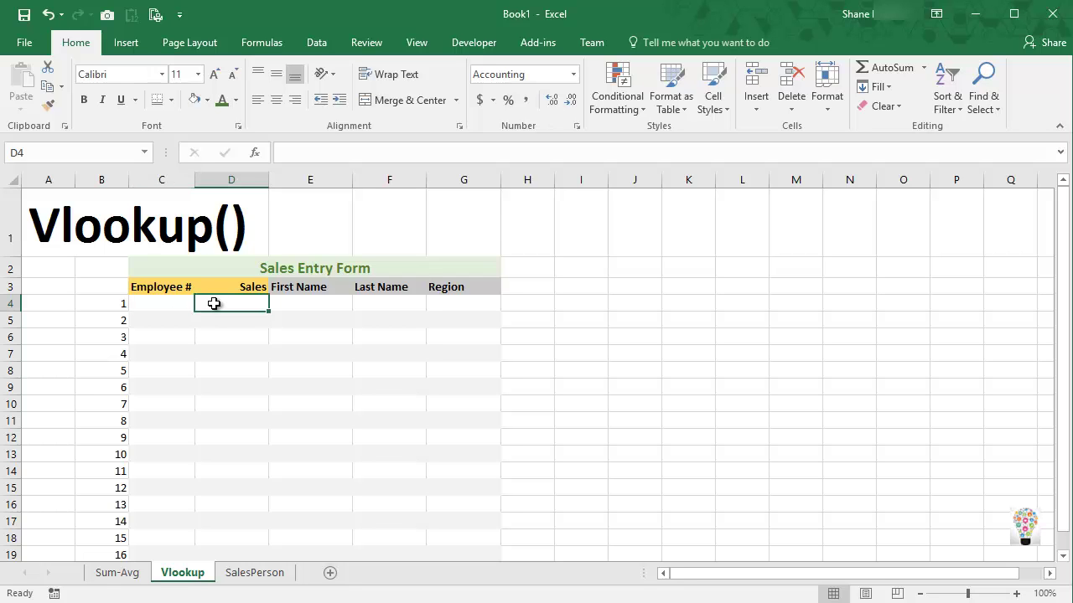
Examine the column headings of the employee table on the SalesPerson sheet, from Employee # to Birthday.
left_click(244, 576)
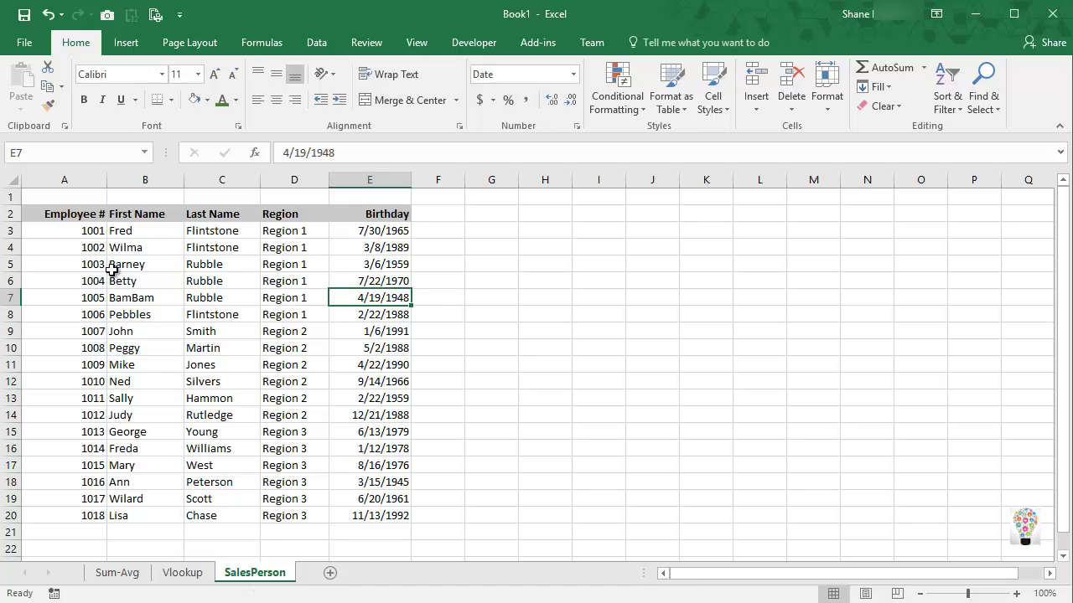
left_click(82, 264)
left_click(74, 214)
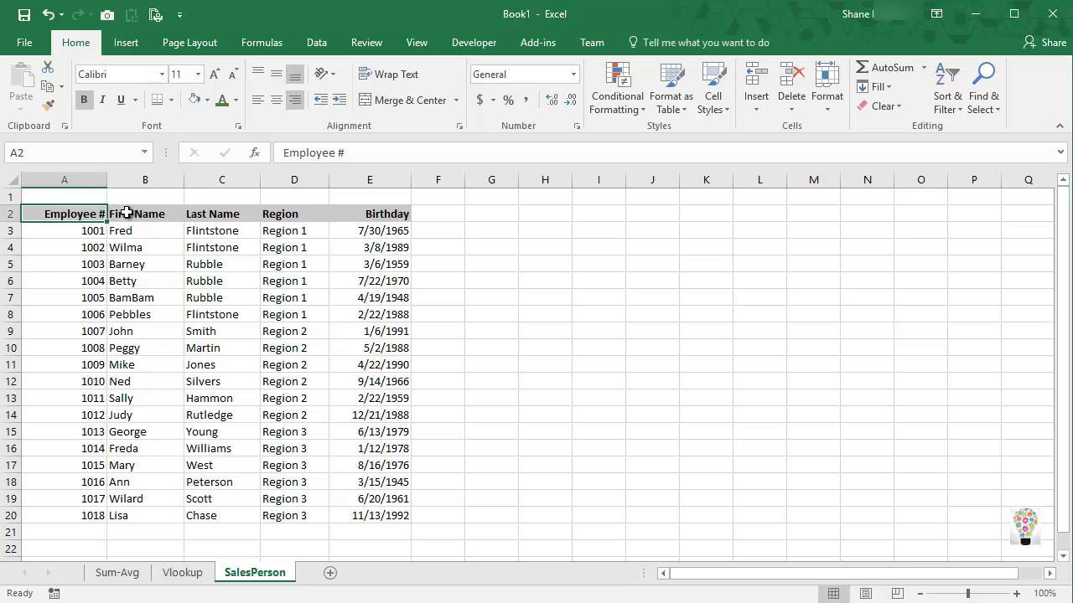
left_click(273, 216)
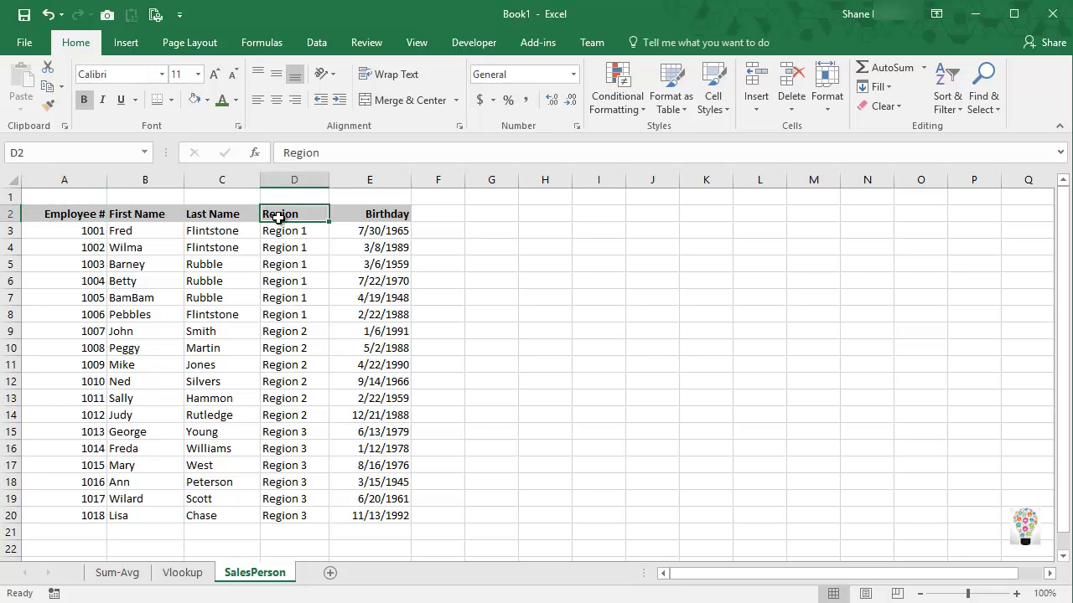
left_click(368, 209)
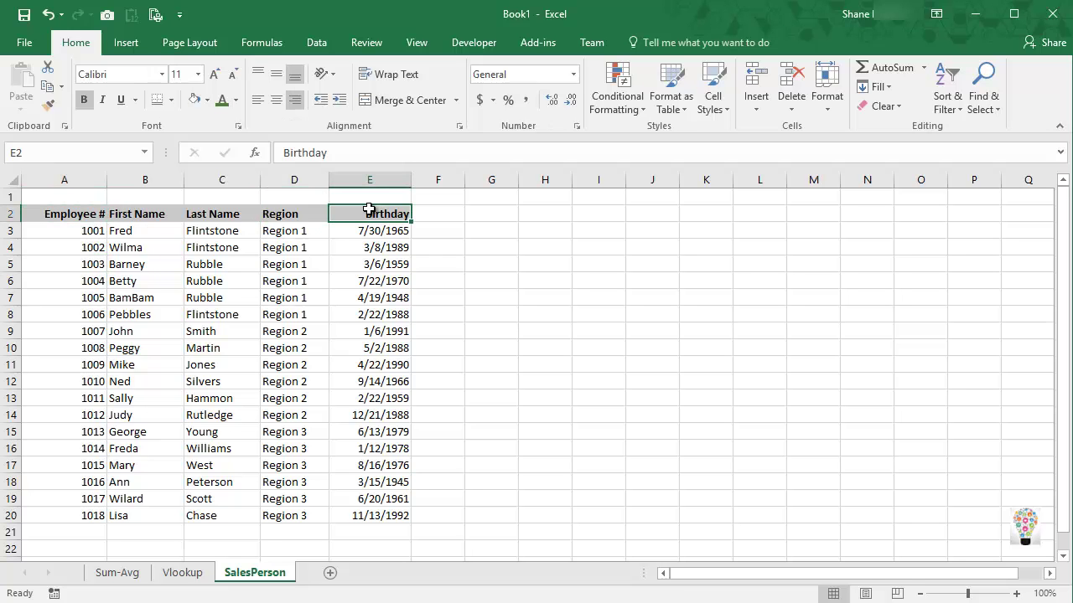
On the Vlookup sheet, enter the first listed employee's number in C4 and sales of 854.33 in D4.
left_click(182, 573)
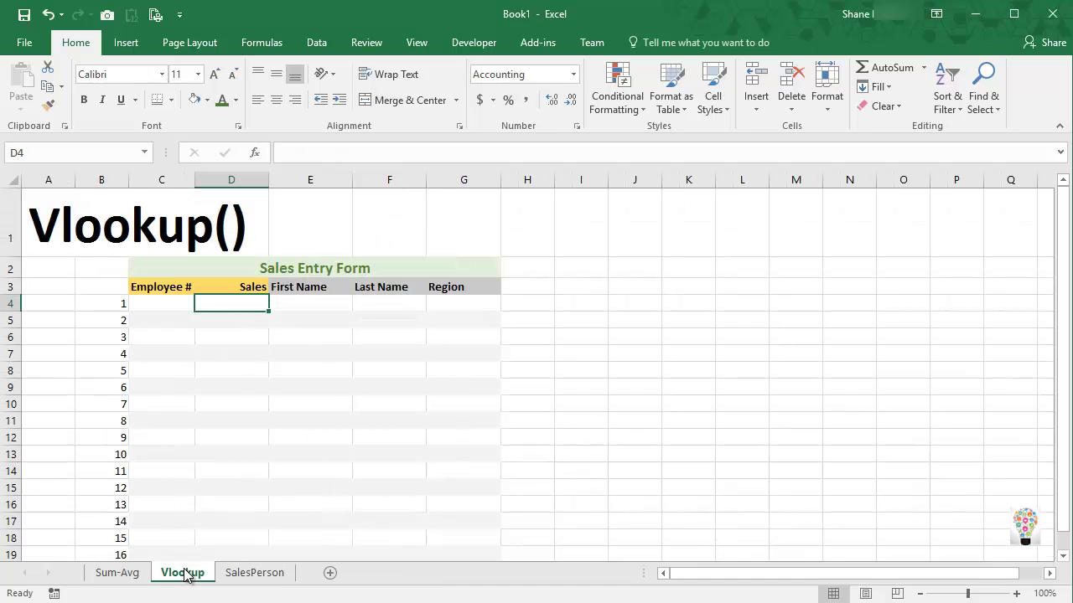
left_click(156, 309)
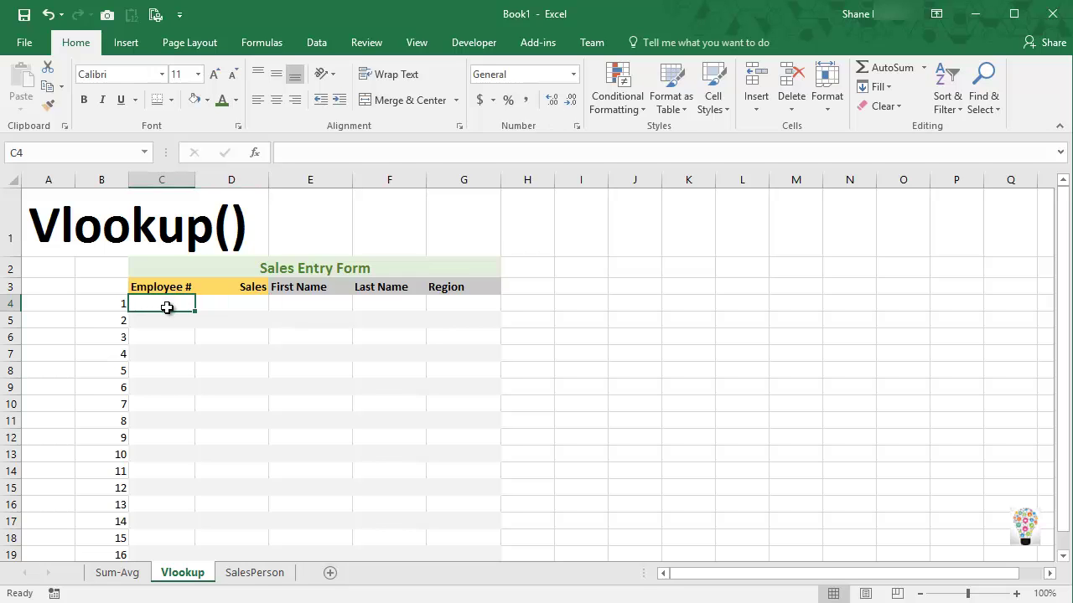
type("1001")
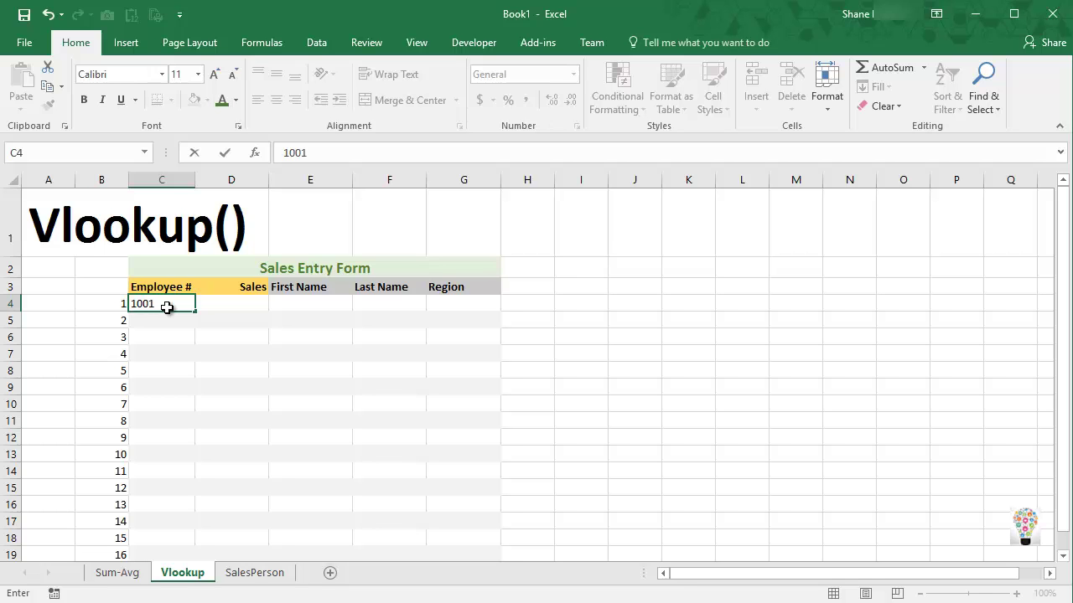
key("Tab")
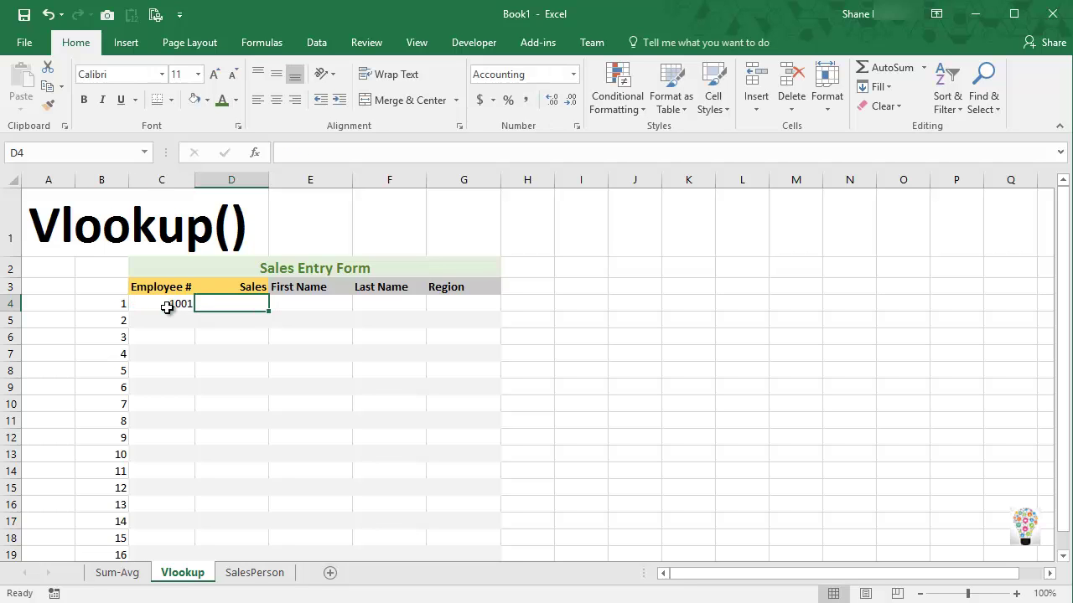
type("854.33")
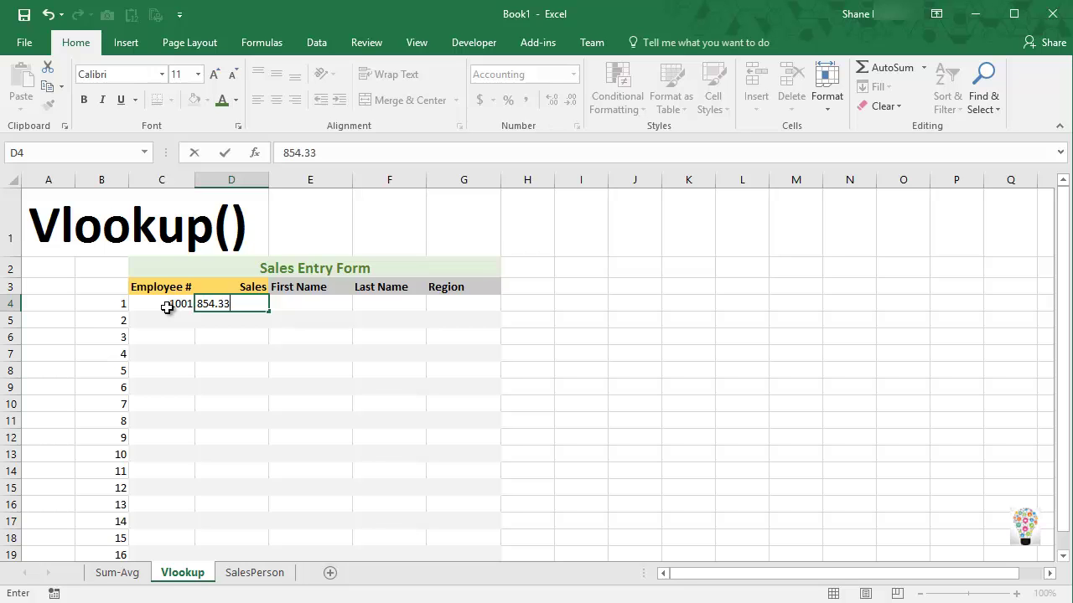
key("Return")
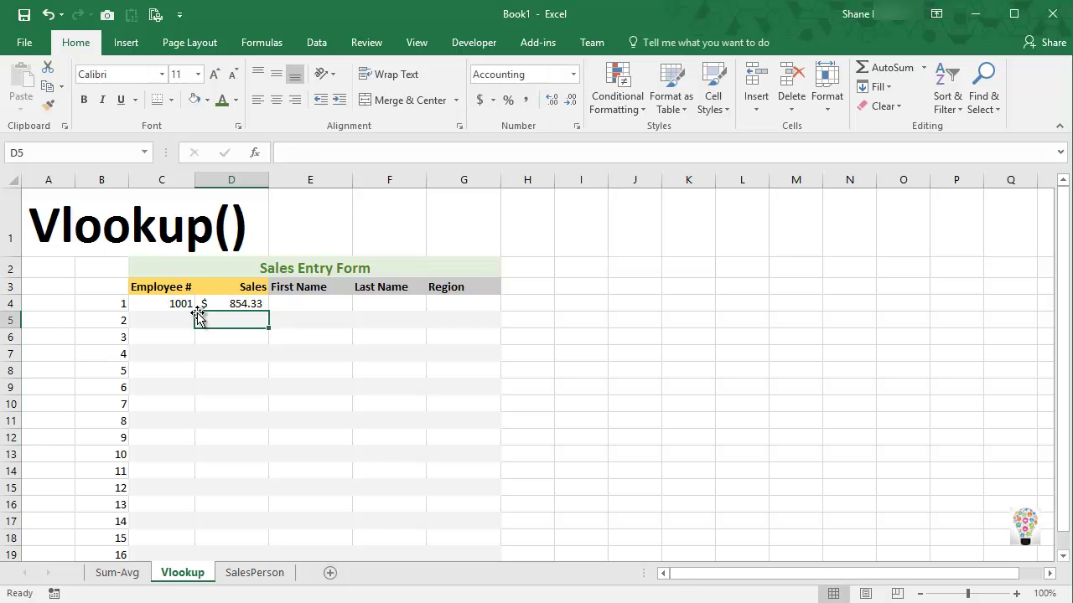
Look up the first employee's name and region on the SalesPerson sheet, and return to the Vlookup sheet's title cell.
left_click(295, 305)
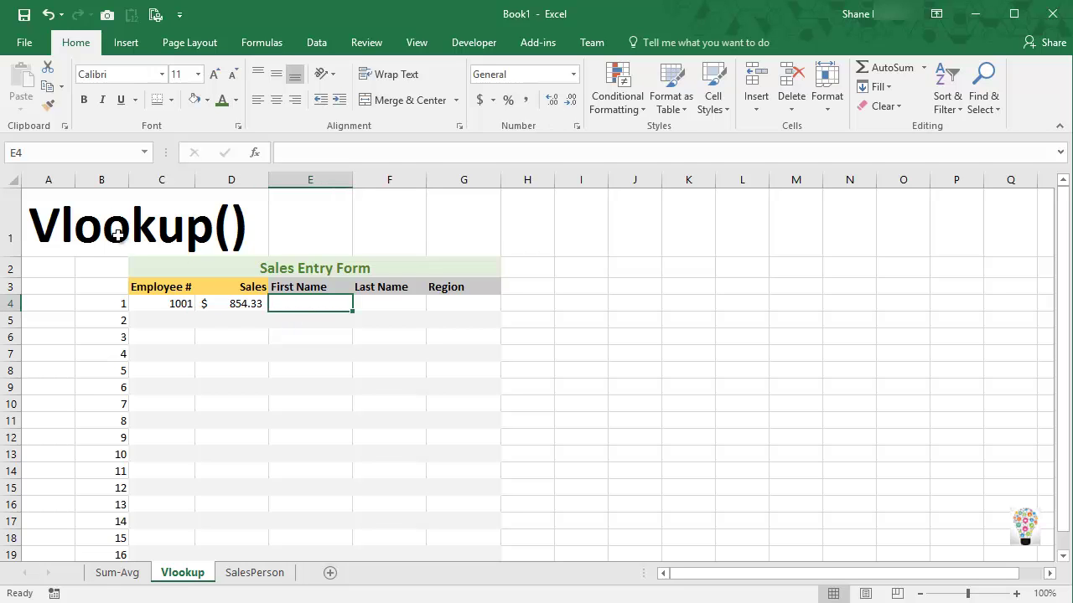
left_click(259, 578)
left_click(98, 227)
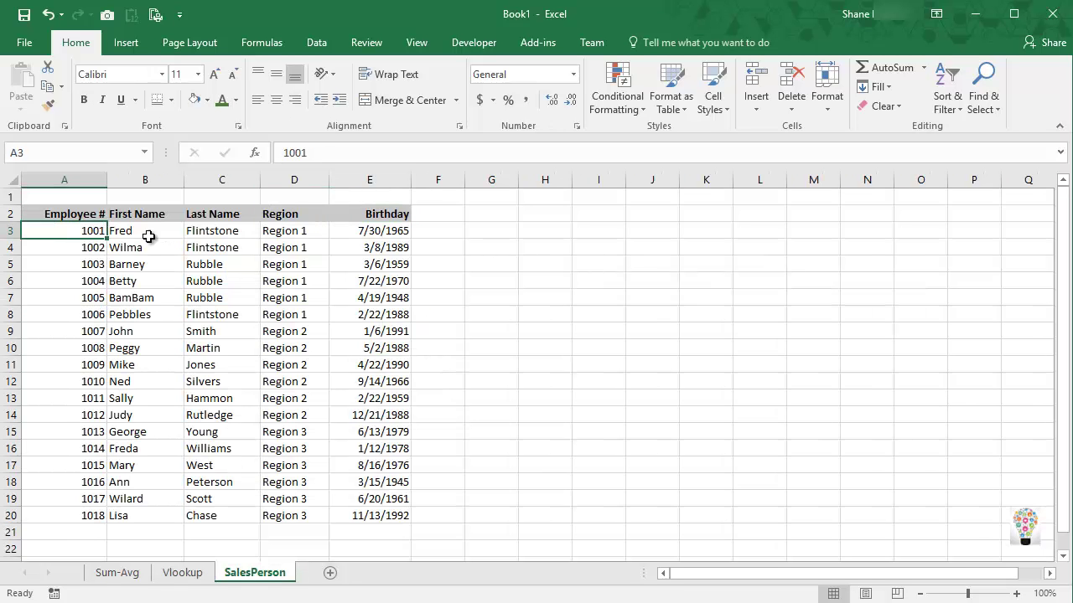
left_click(150, 233)
left_click(201, 233)
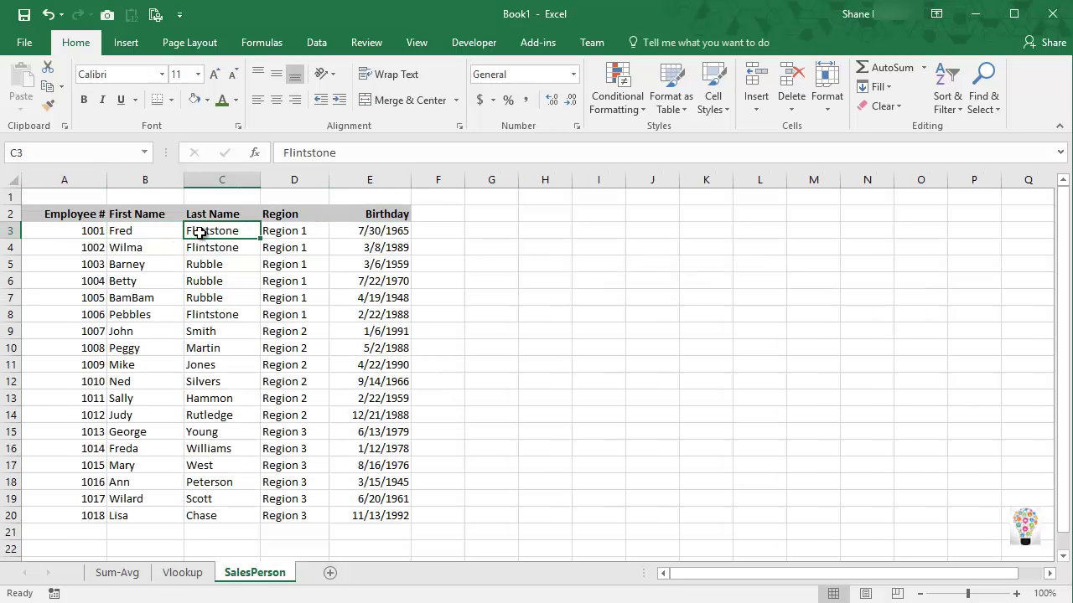
left_click(285, 232)
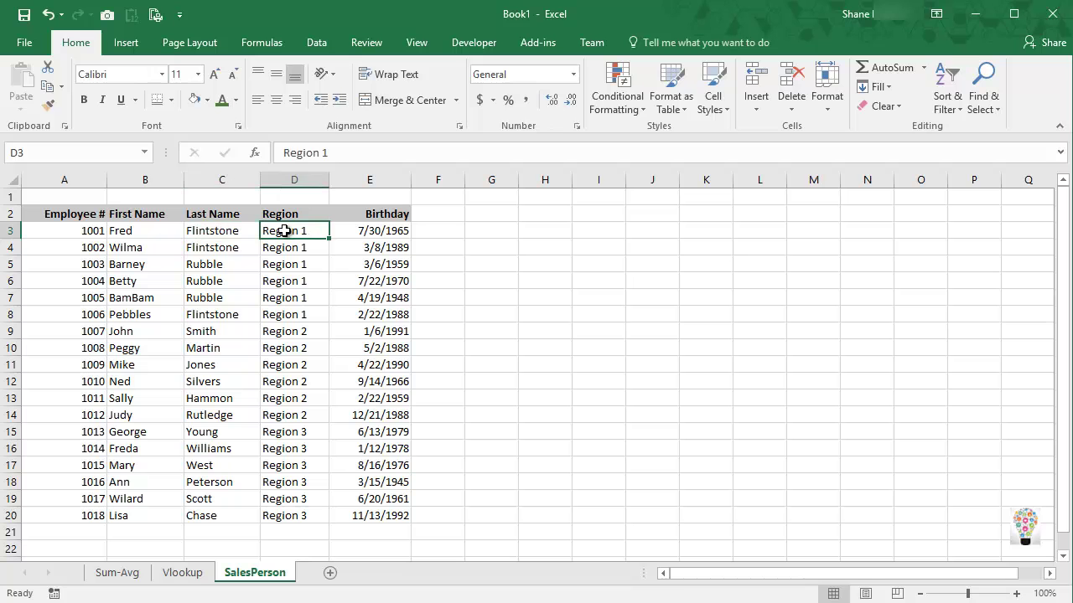
left_click(193, 577)
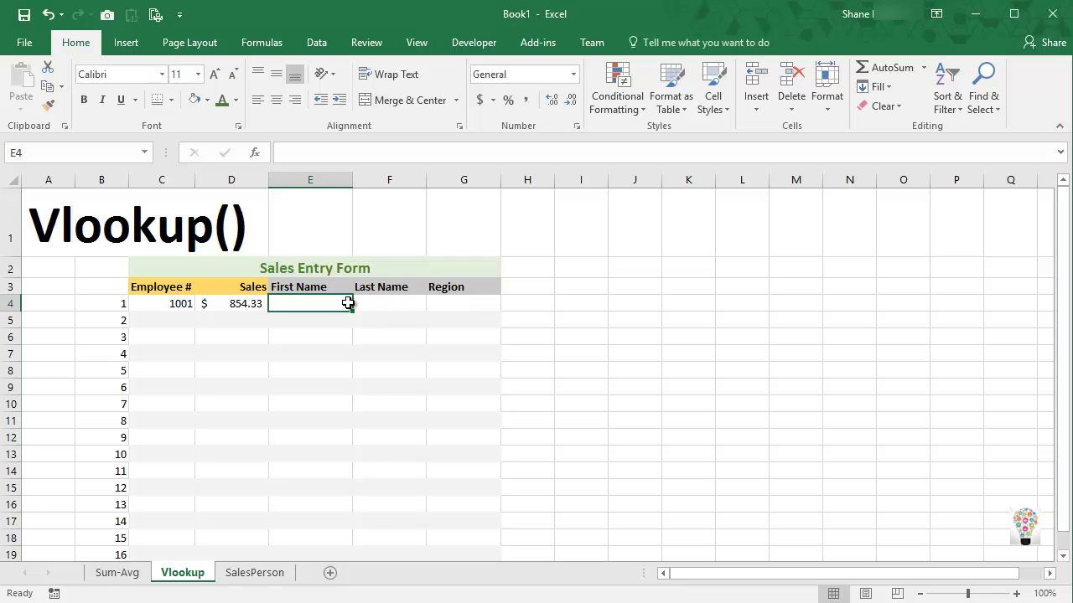
left_click(51, 240)
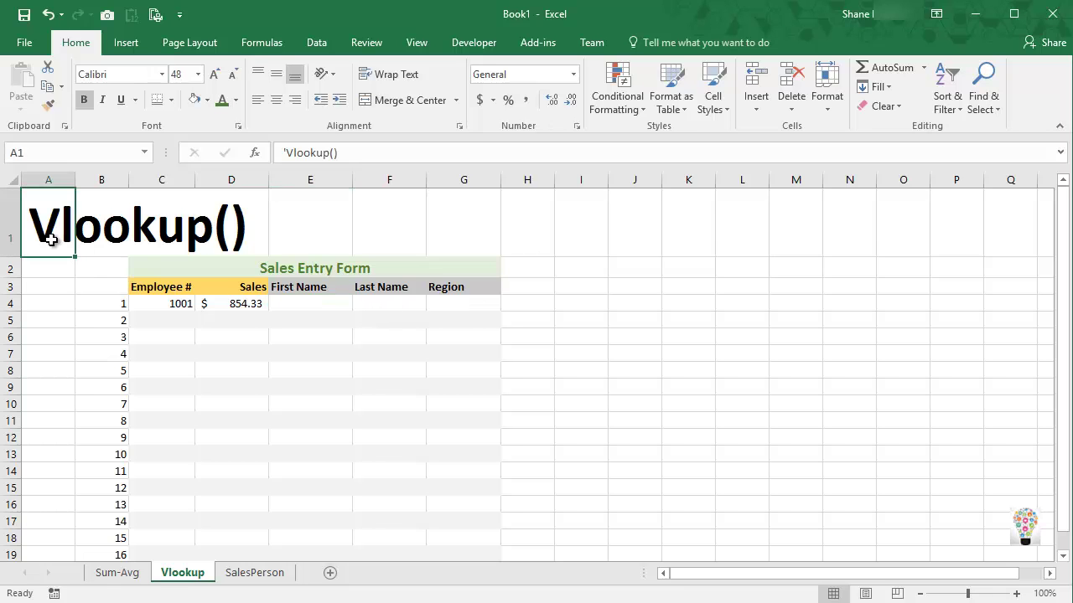
Examine the extent of the SalesPerson table, distinguishing its header row from the employee data rows below.
left_click(270, 579)
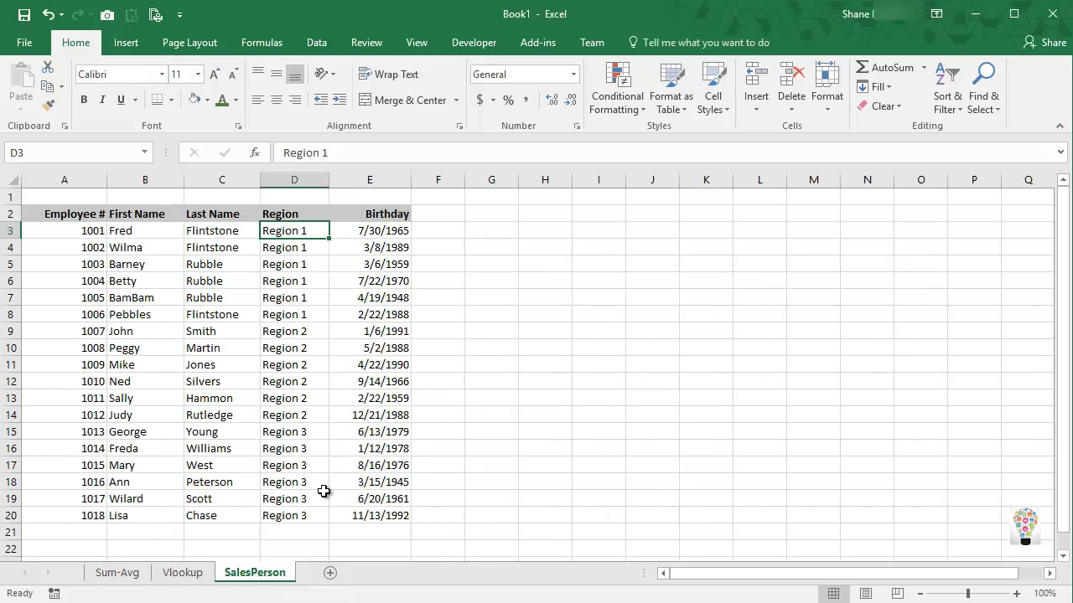
left_click_drag(71, 213, 357, 232)
left_click(135, 245)
left_click_drag(92, 232, 378, 513)
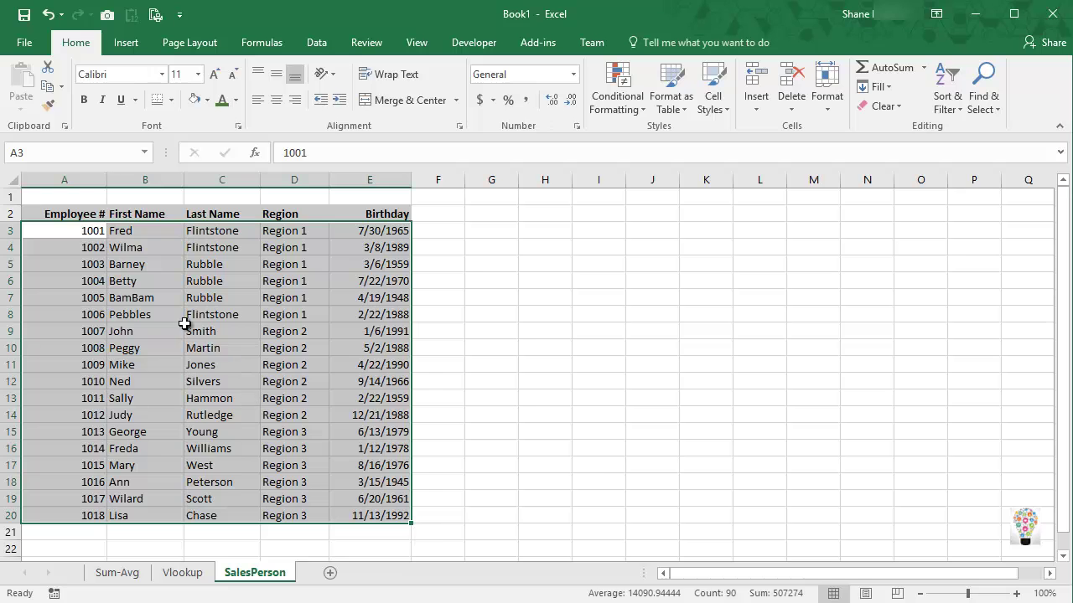
left_click(176, 330)
left_click_drag(80, 228, 372, 444)
left_click_drag(84, 264, 151, 315)
left_click(74, 226)
left_click(83, 216)
left_click(78, 228)
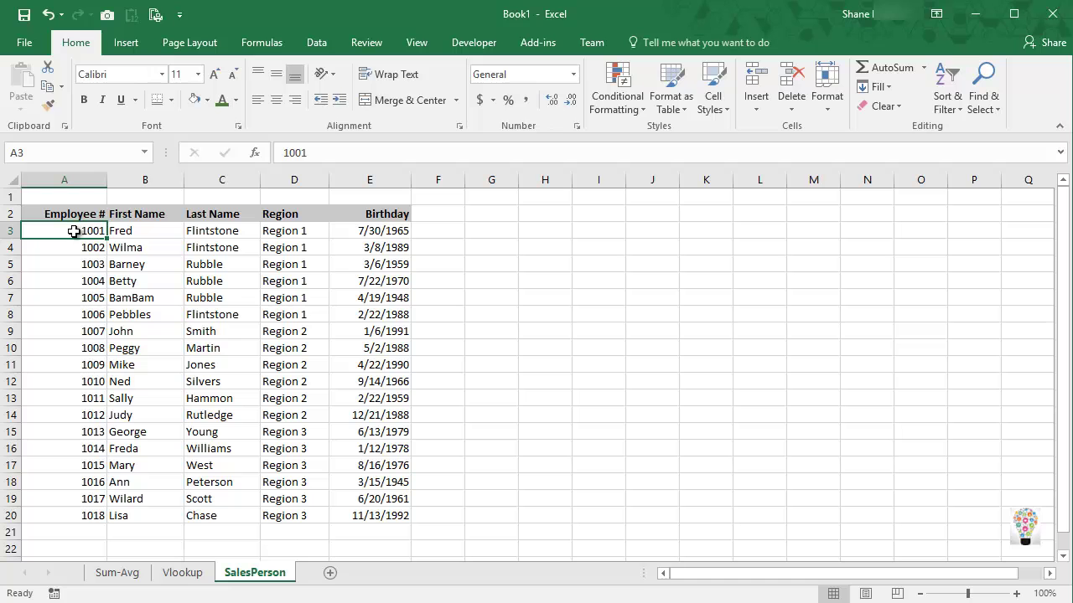
Name the employee data range A3:E20, without the header row, SalesPerson.
left_click_drag(84, 232, 356, 517)
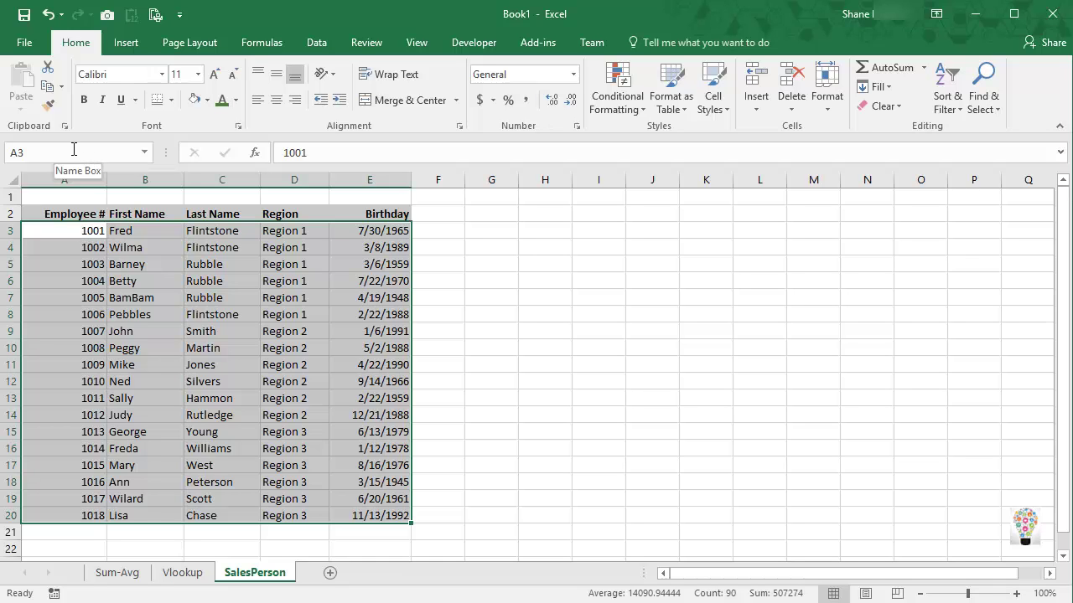
left_click(17, 151)
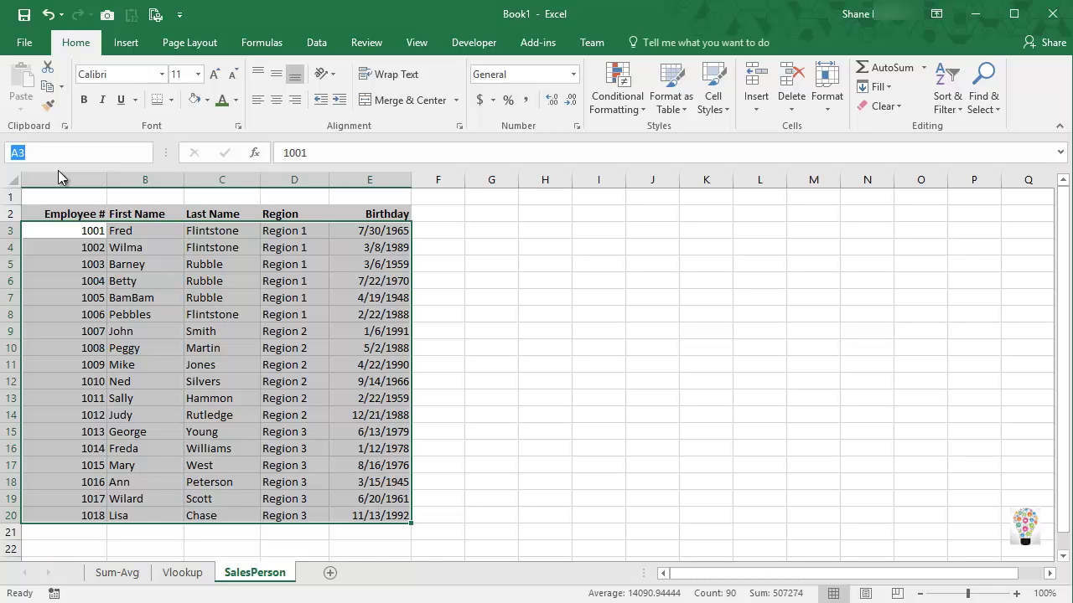
type("SalesPerson")
key("Return")
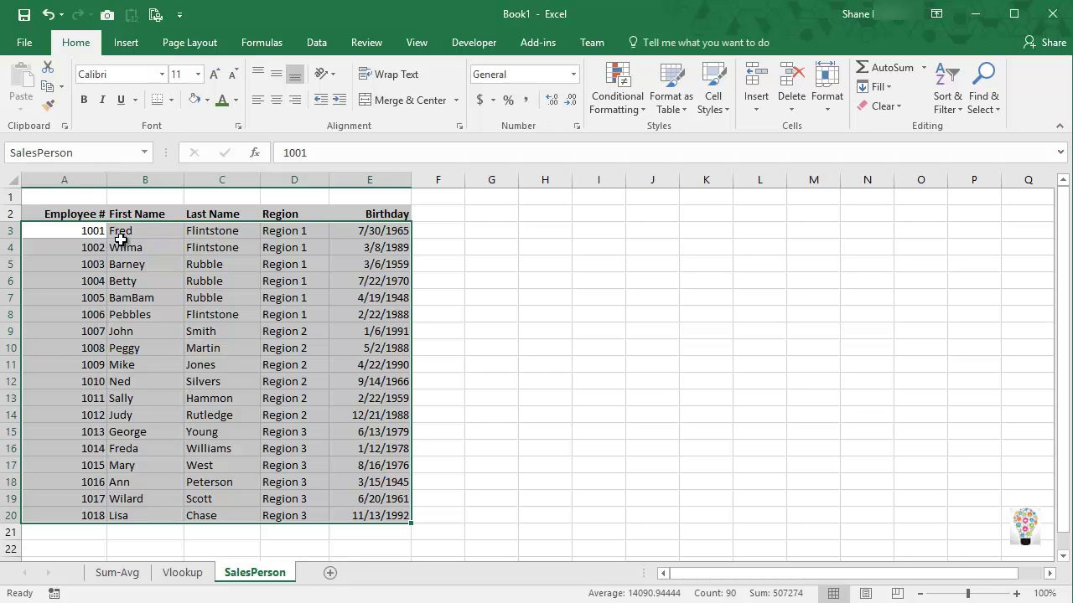
Check the SalesPerson named range by selecting empty cells elsewhere and recalling the range by its name.
left_click(548, 306)
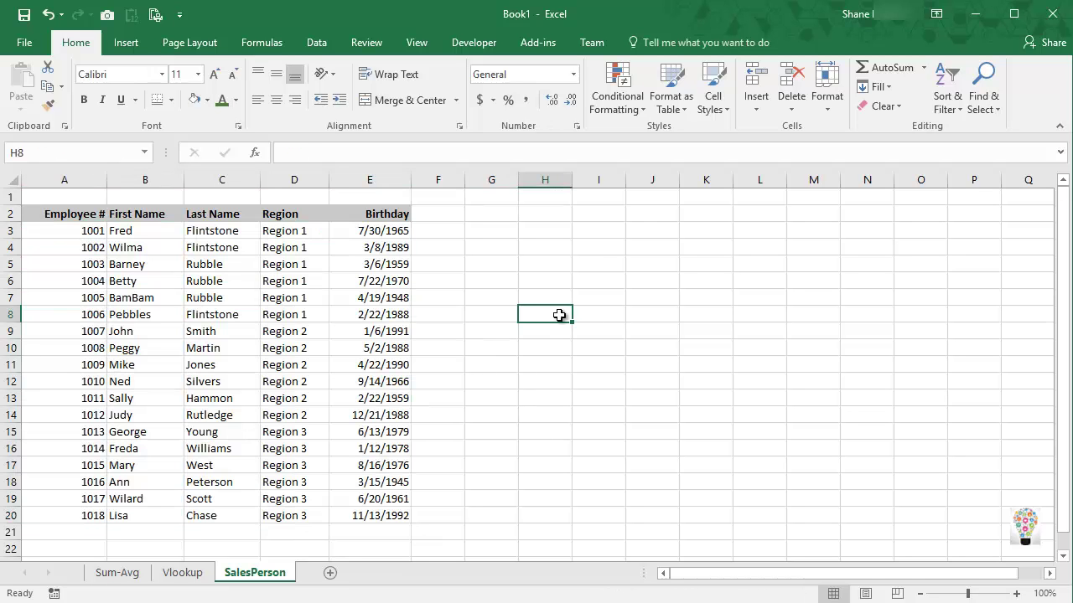
left_click(729, 386)
left_click(637, 450)
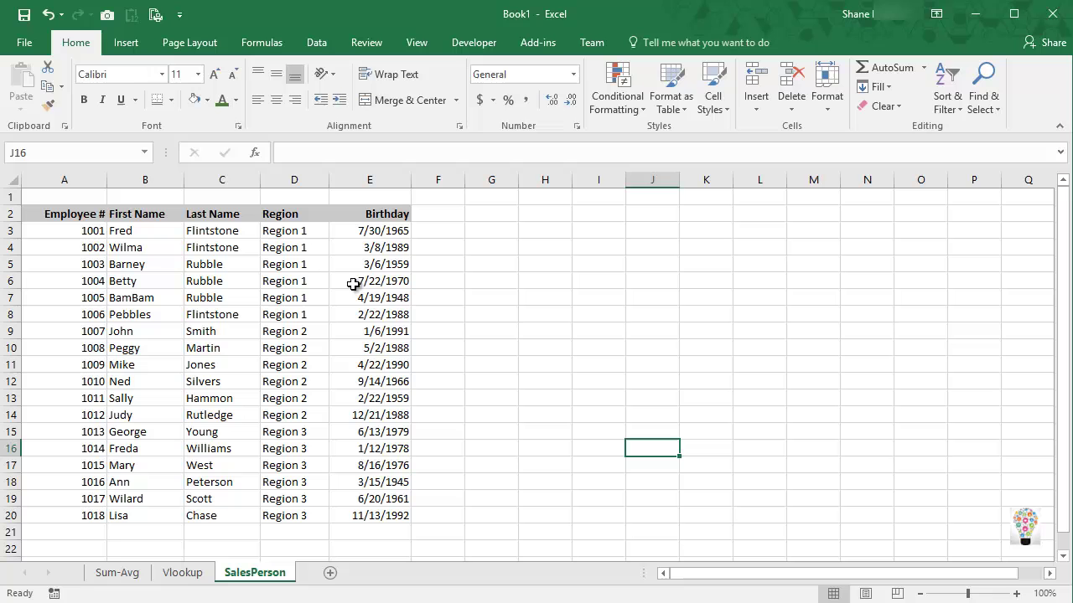
left_click(144, 154)
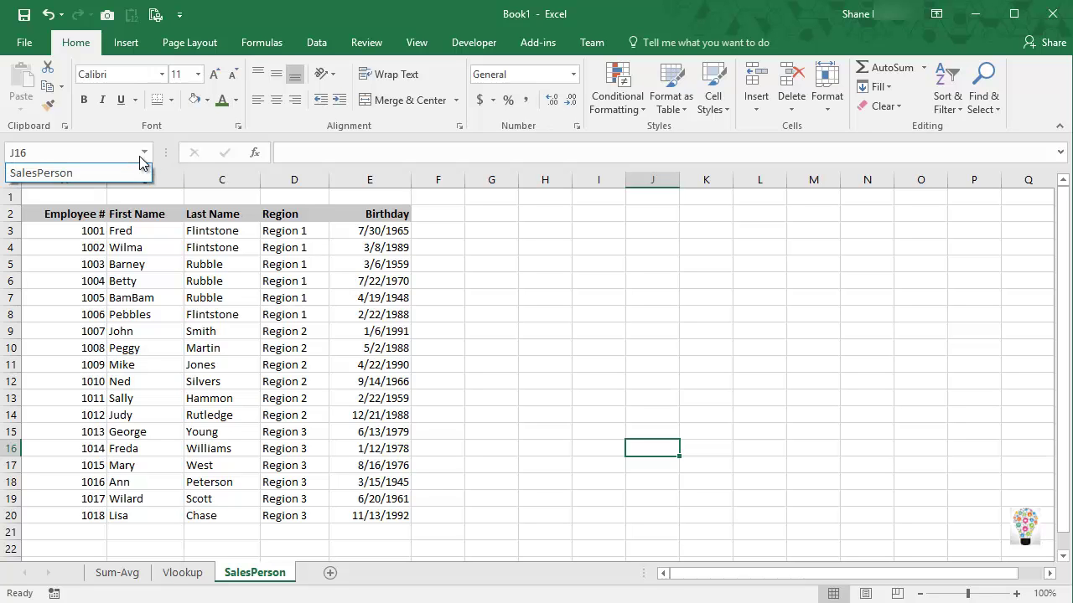
left_click(115, 173)
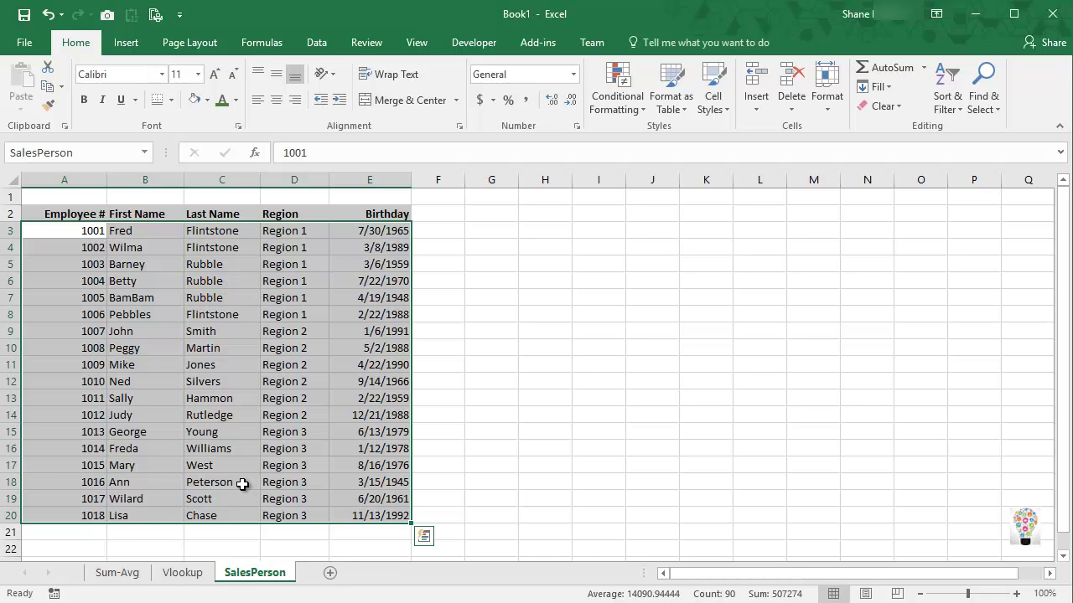
Check the First Name column on the SalesPerson sheet, and enter =VLOOKUP(C4,SalesPerson,2,FALSE) in cell E4 of the Vlookup sheet.
left_click(168, 573)
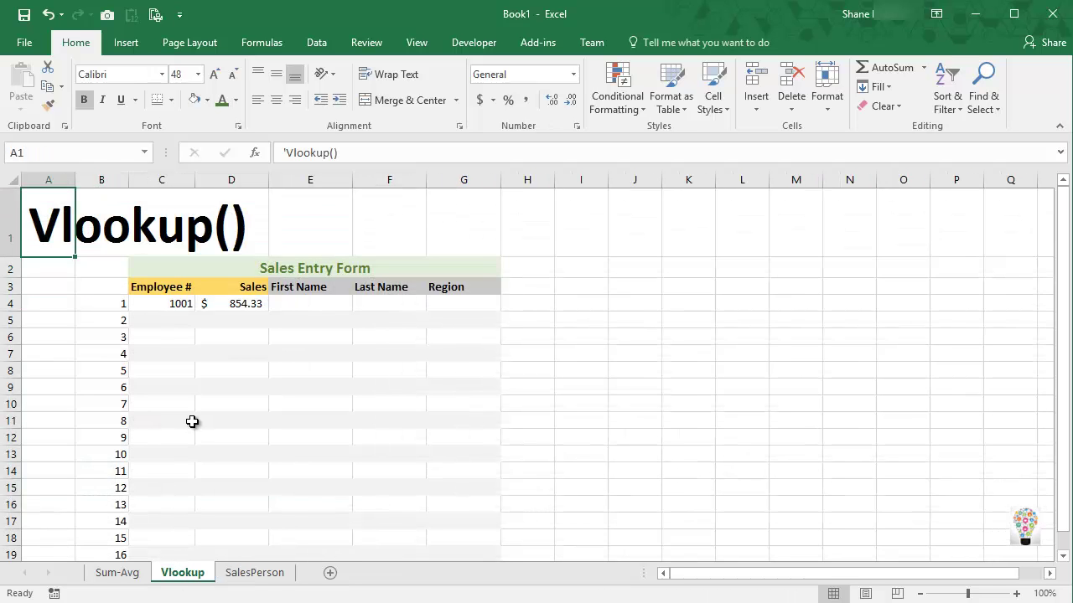
left_click(308, 309)
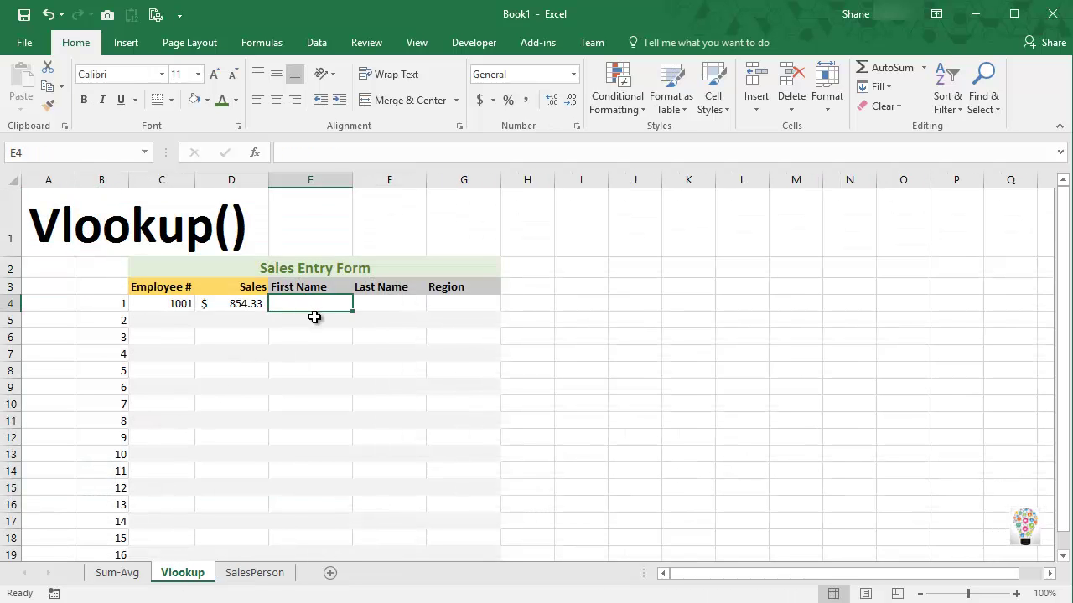
left_click(255, 573)
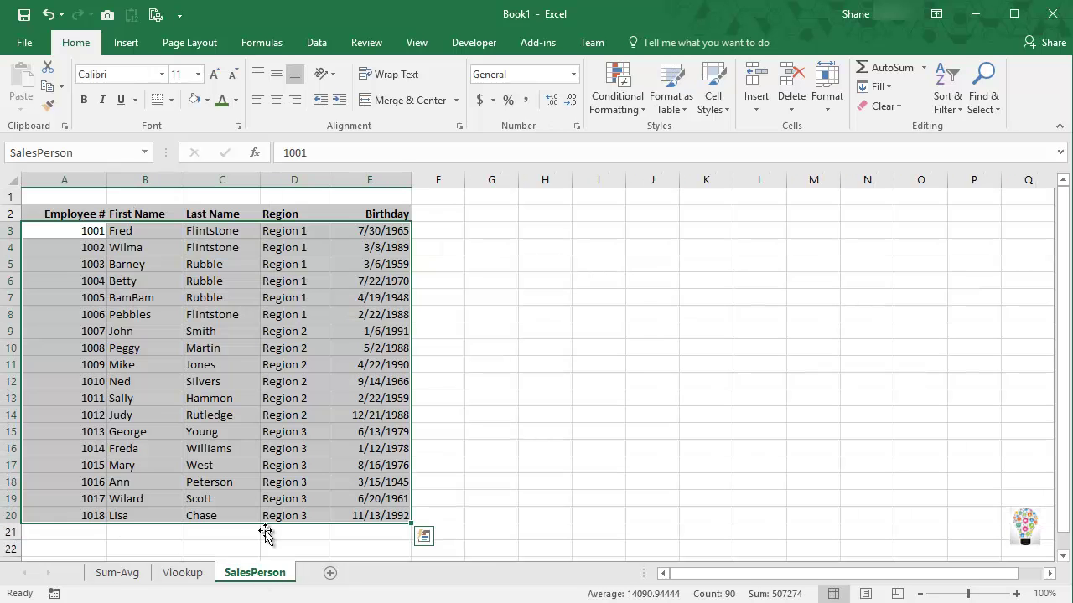
left_click(142, 214)
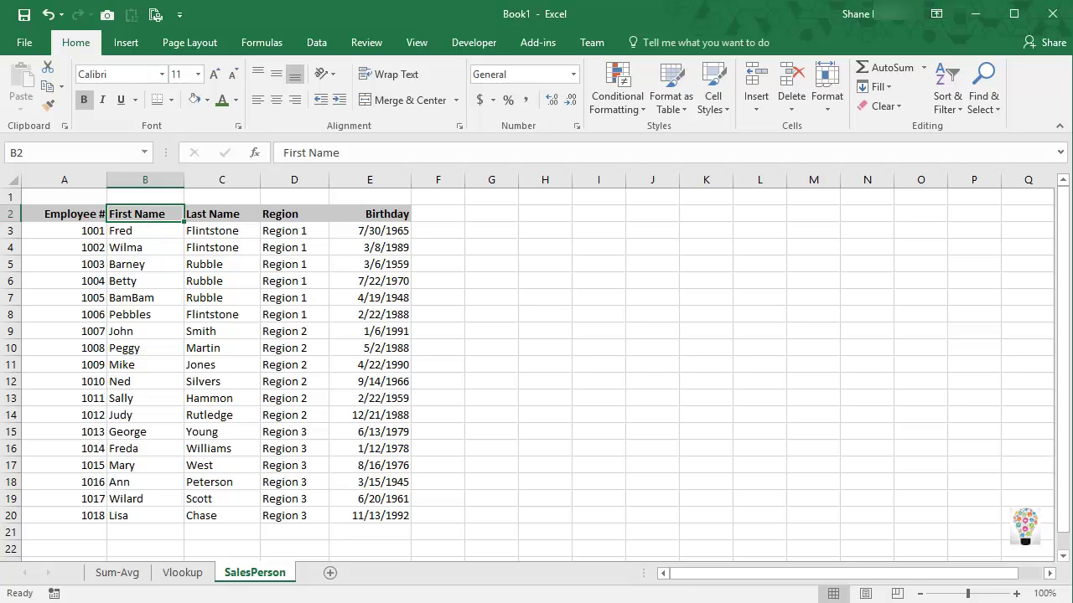
left_click(183, 573)
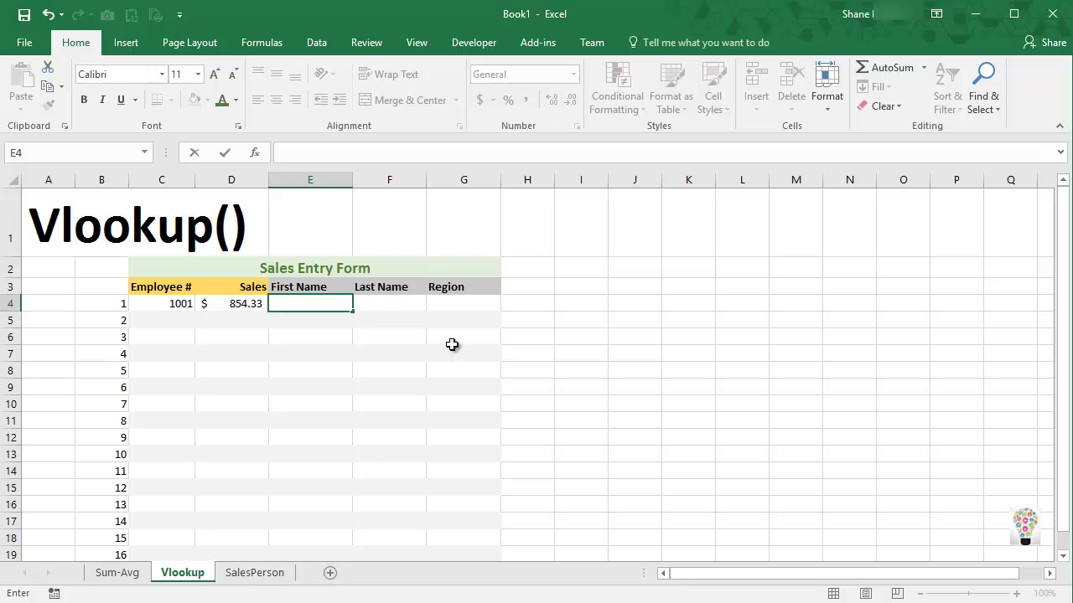
type("=")
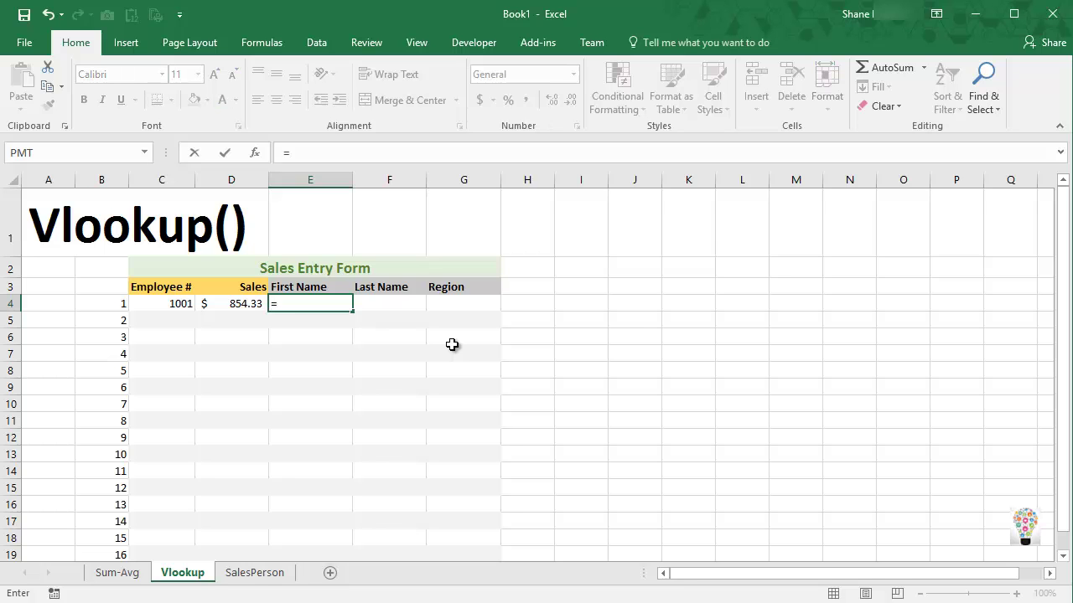
type("vlookup(")
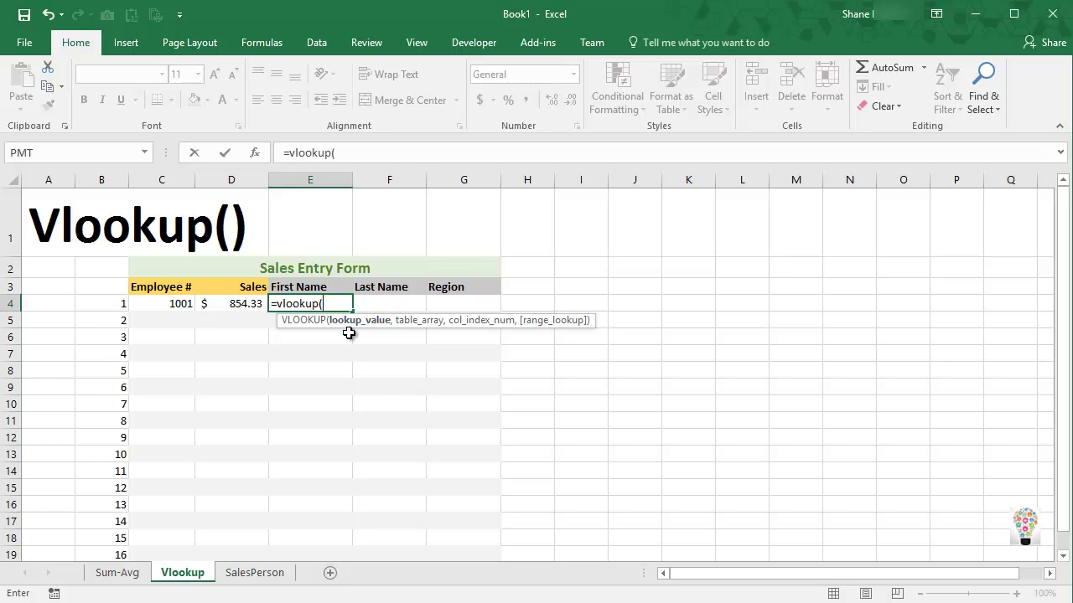
left_click(162, 304)
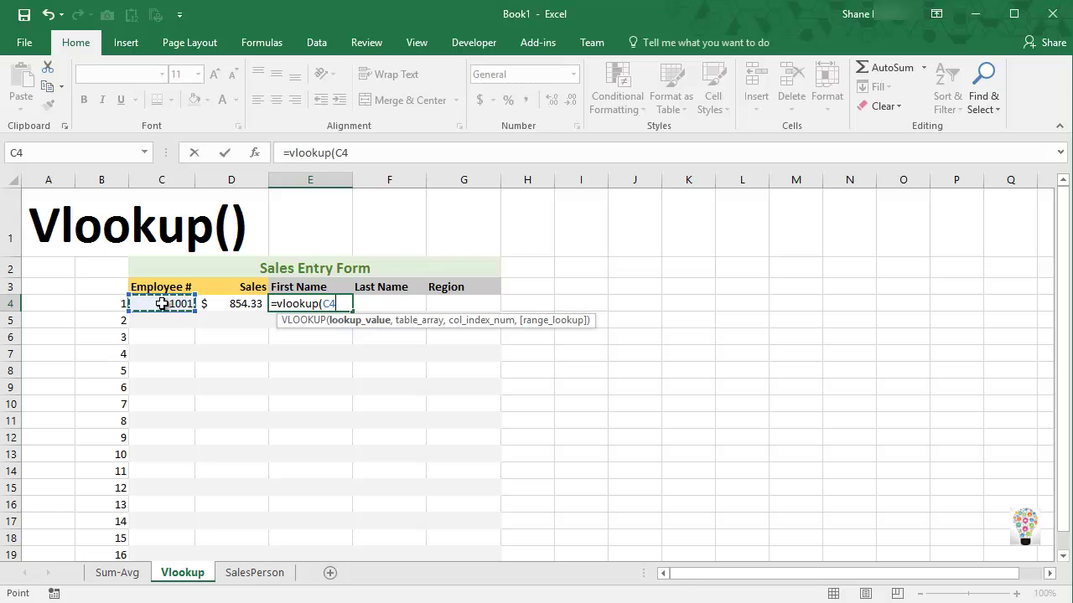
type(",")
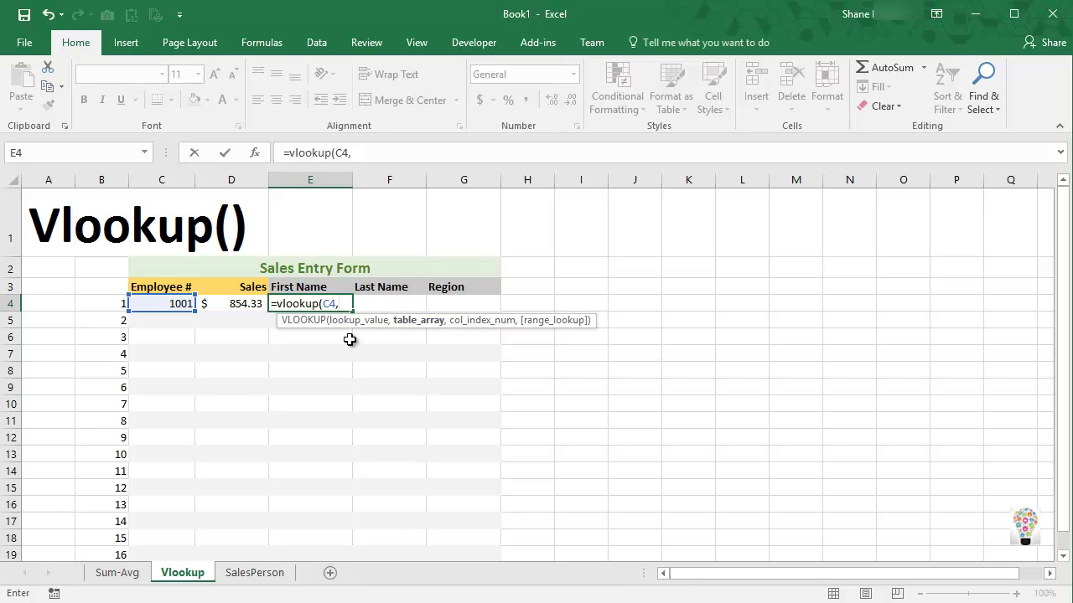
type("sale")
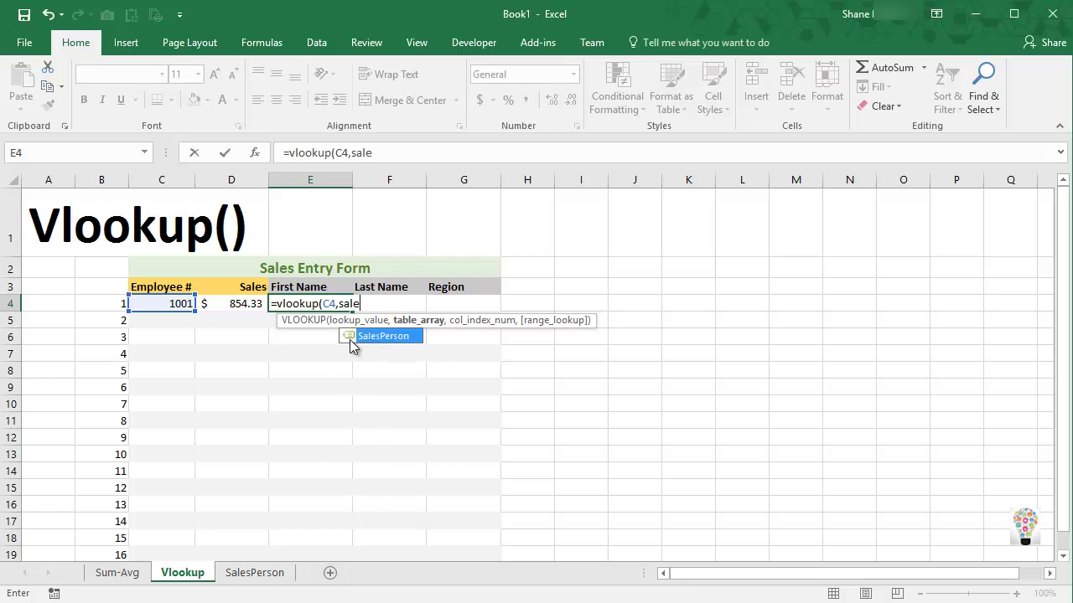
type("sperson,")
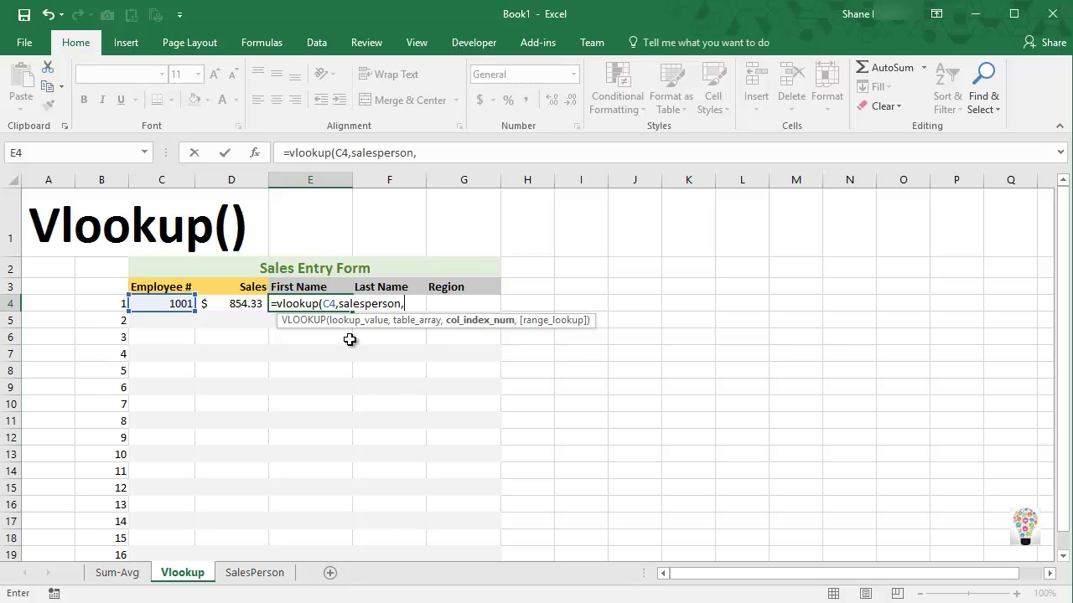
type("2,")
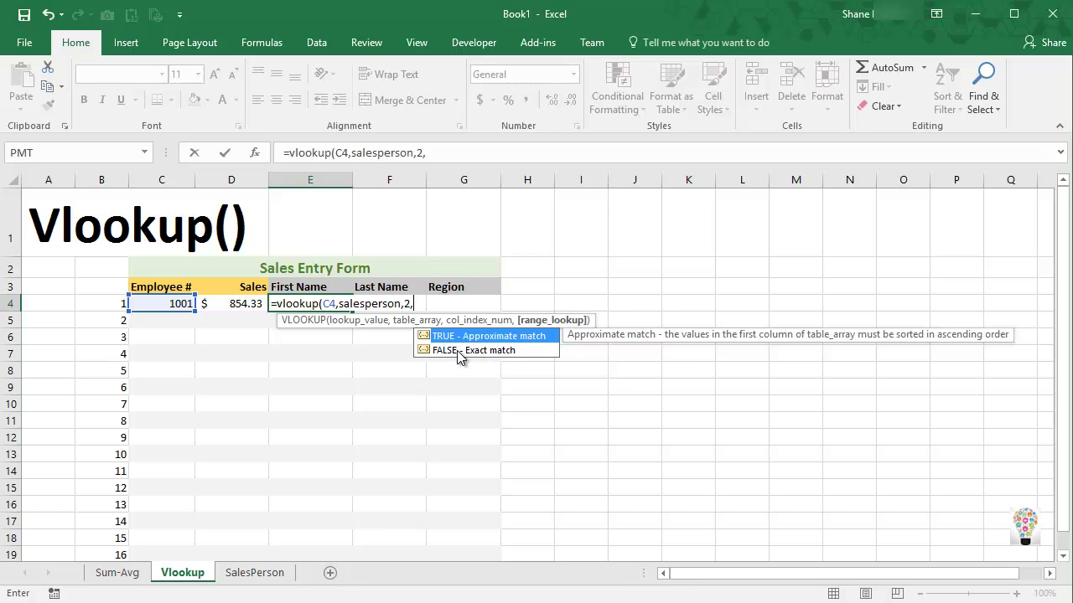
type("false)")
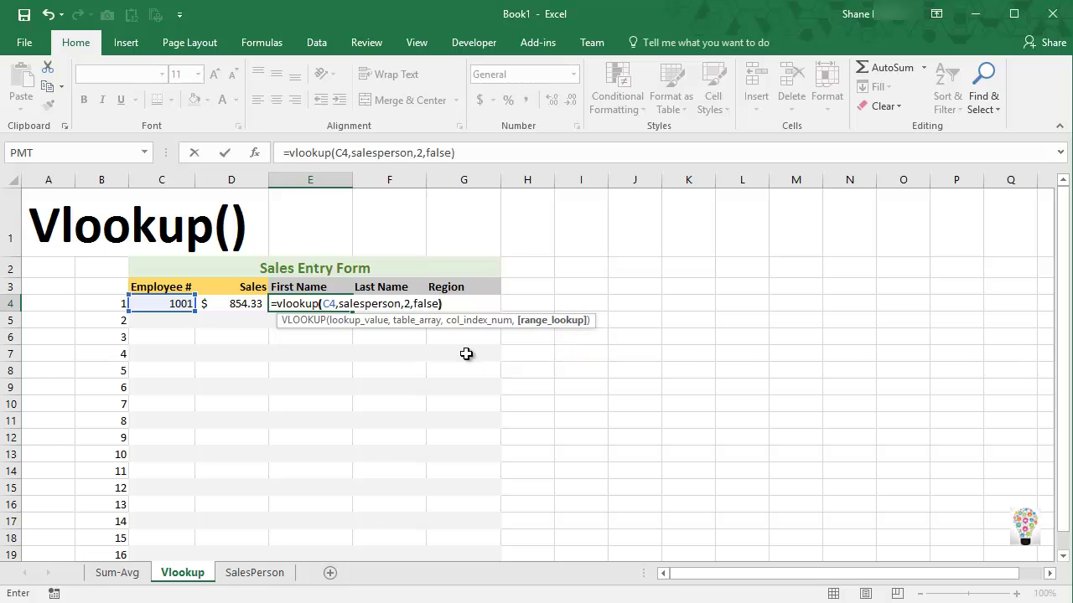
key("Return")
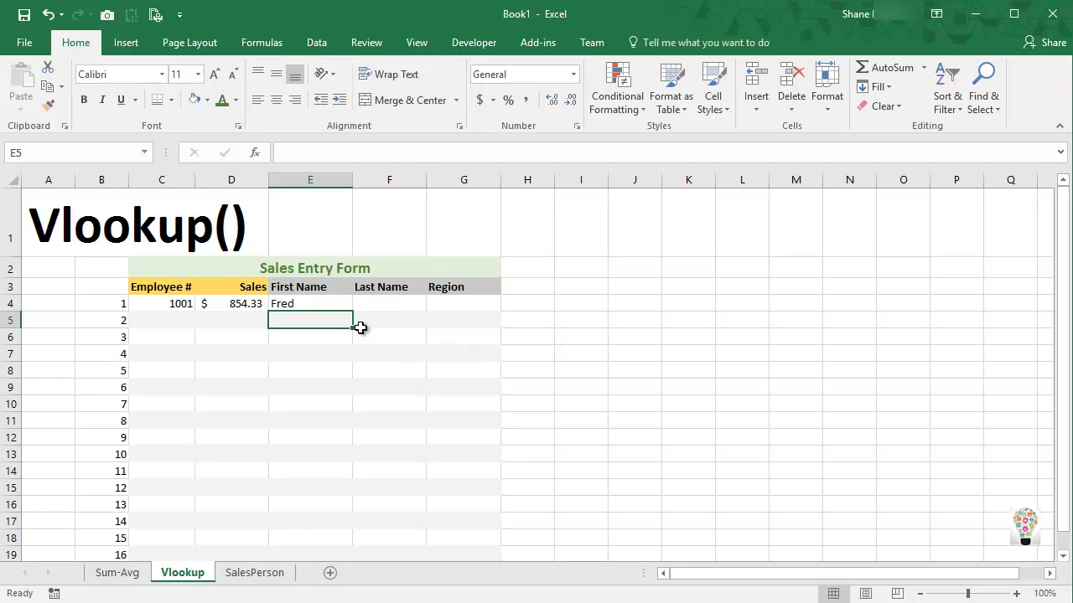
Copy the First Name lookup formula from E4 into the Last Name cell F4.
left_click(331, 304)
left_click(390, 303)
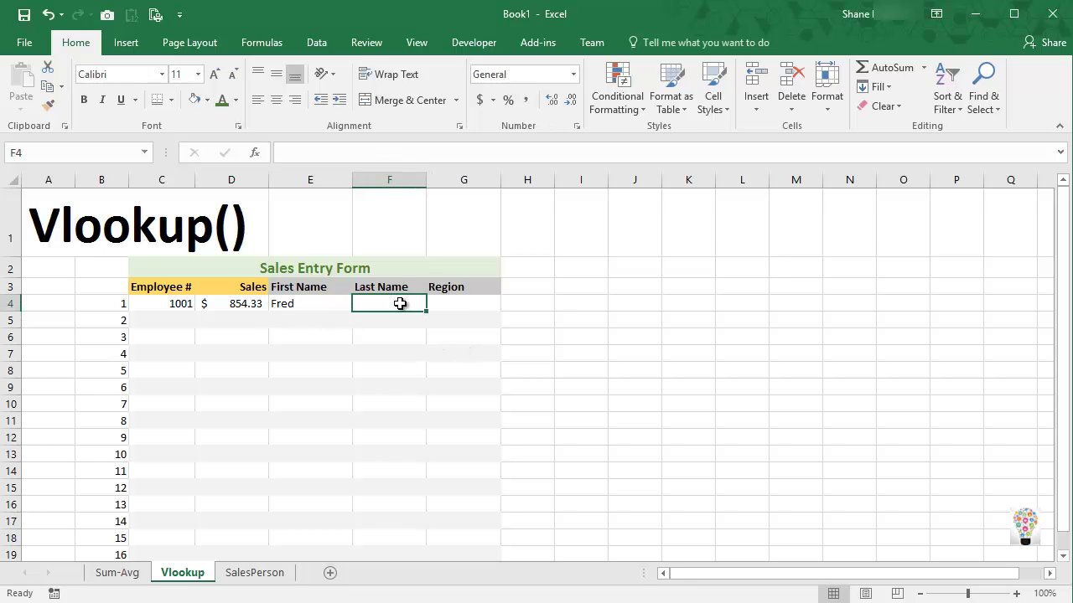
left_click(445, 302)
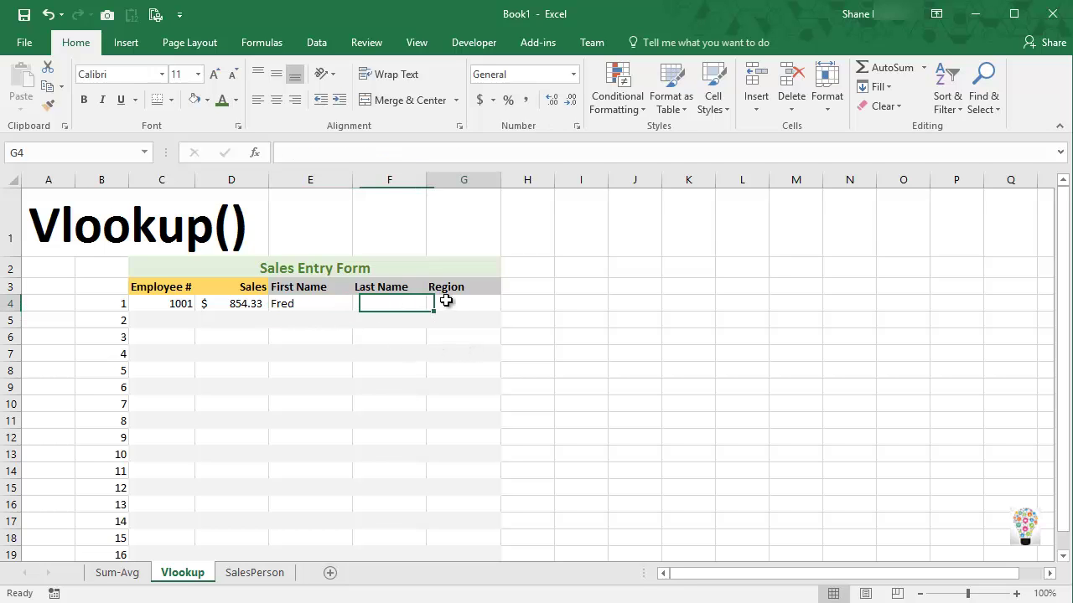
left_click(315, 302)
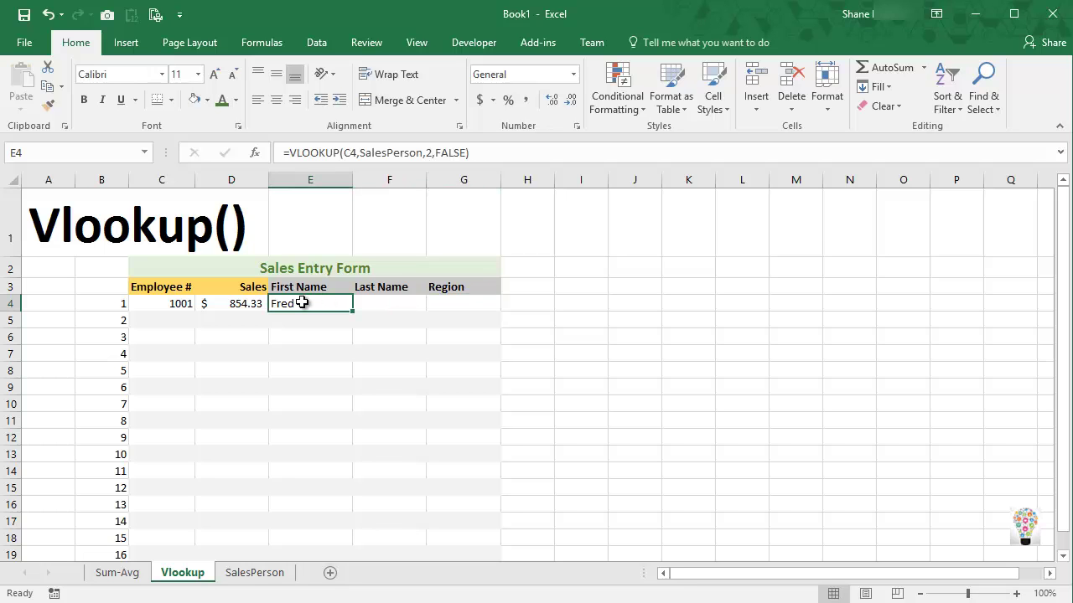
key("ctrl+c")
left_click(373, 306)
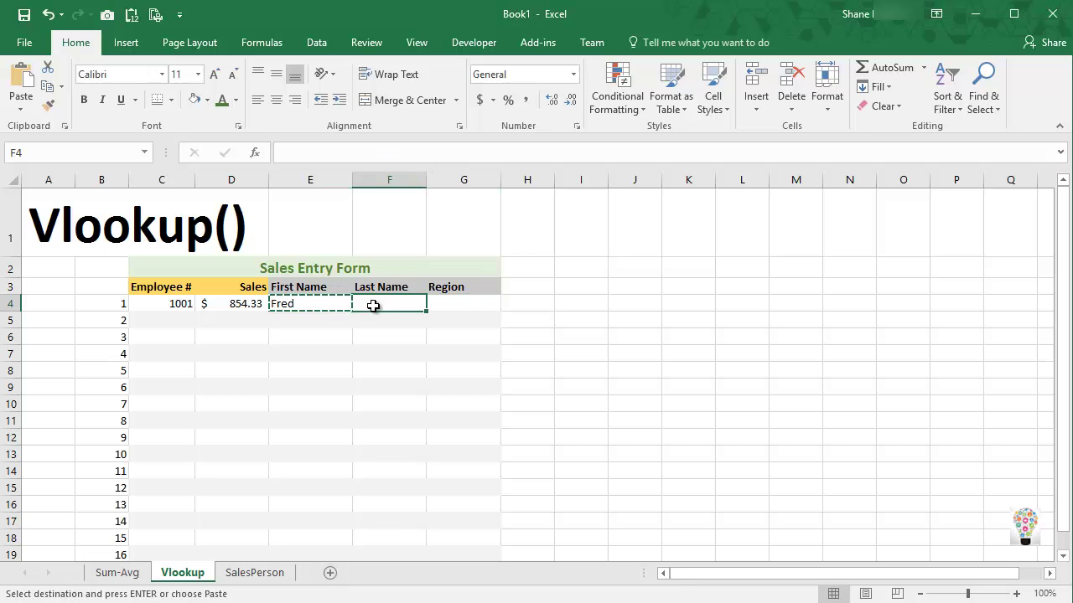
key("ctrl+v")
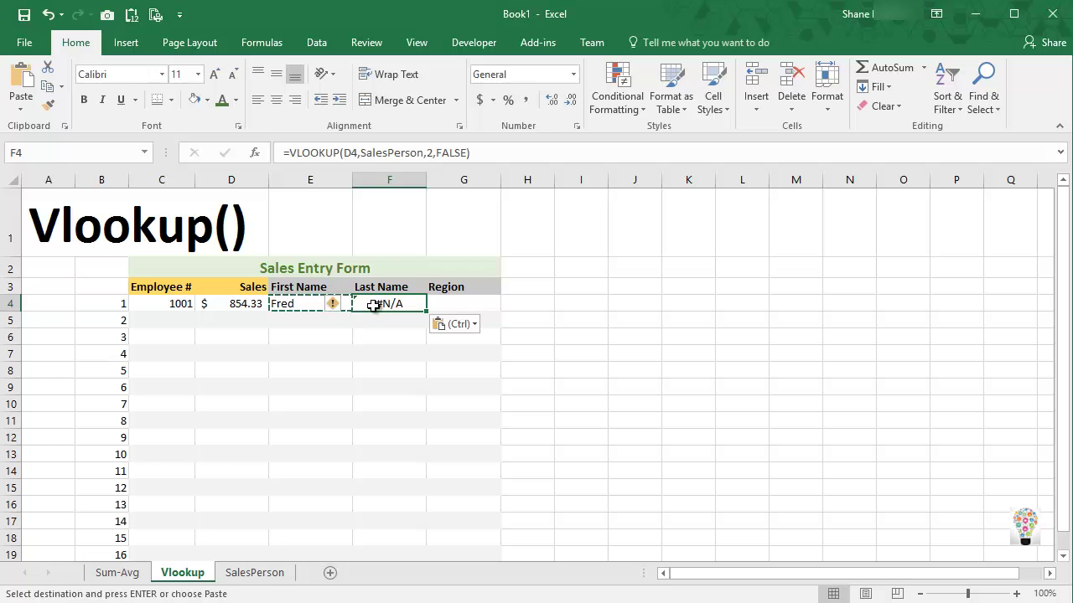
Change the formula in F4 to use C4 as the lookup value and 3 as the column index.
left_click(353, 153)
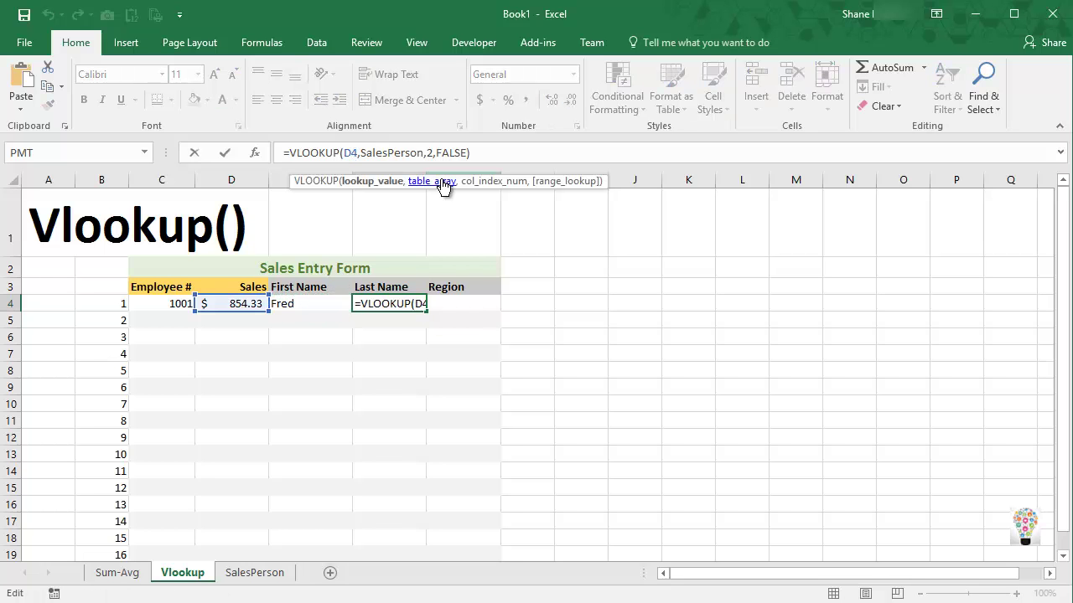
key("BackSpace")
type("C")
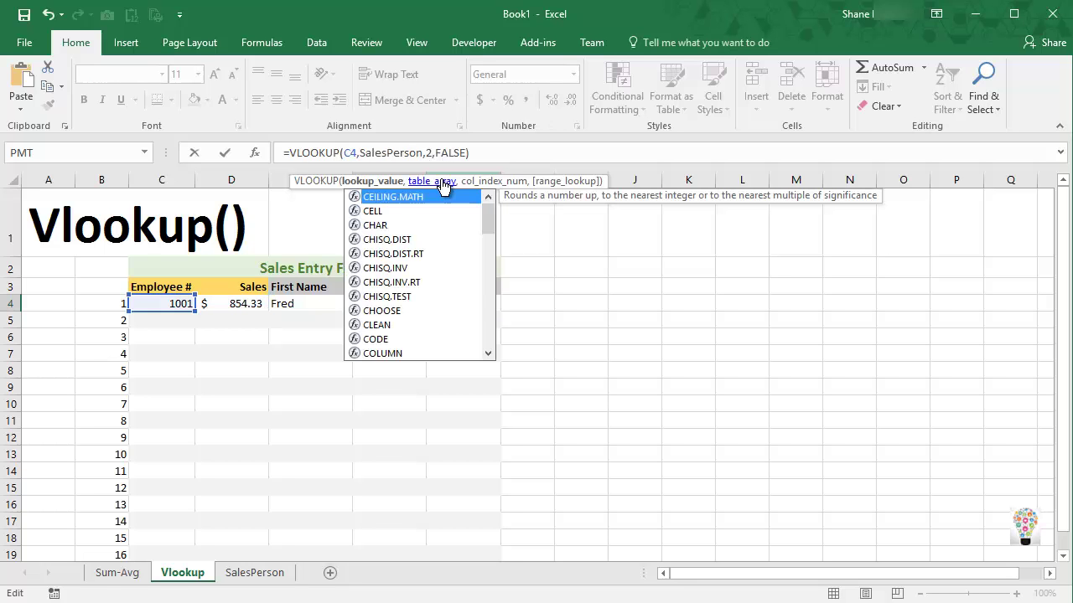
key("Right")
key("Right")
key("Right")
key("Right")
key("Right")
key("Right")
key("Right")
key("Right")
key("Right")
key("Right")
key("Right")
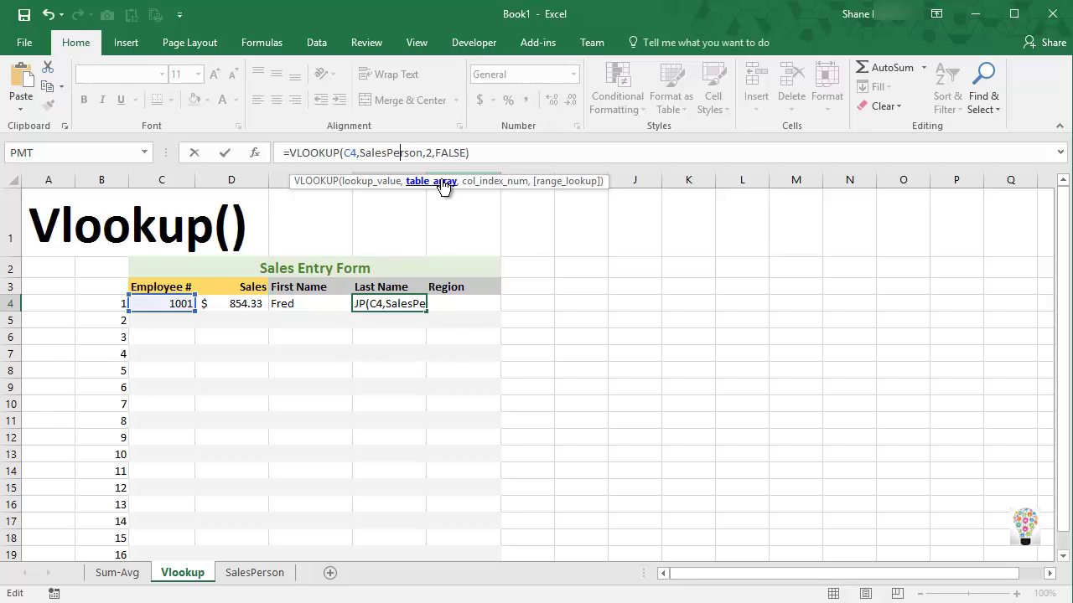
key("Right")
key("Right")
key("Right")
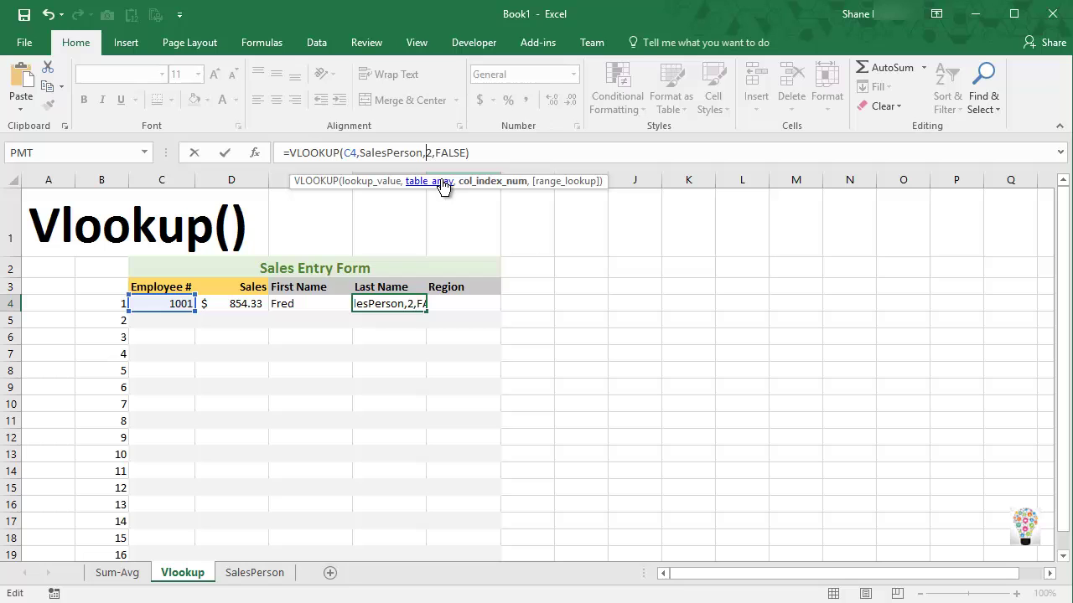
key("Delete")
type("3")
key("End")
key("Return")
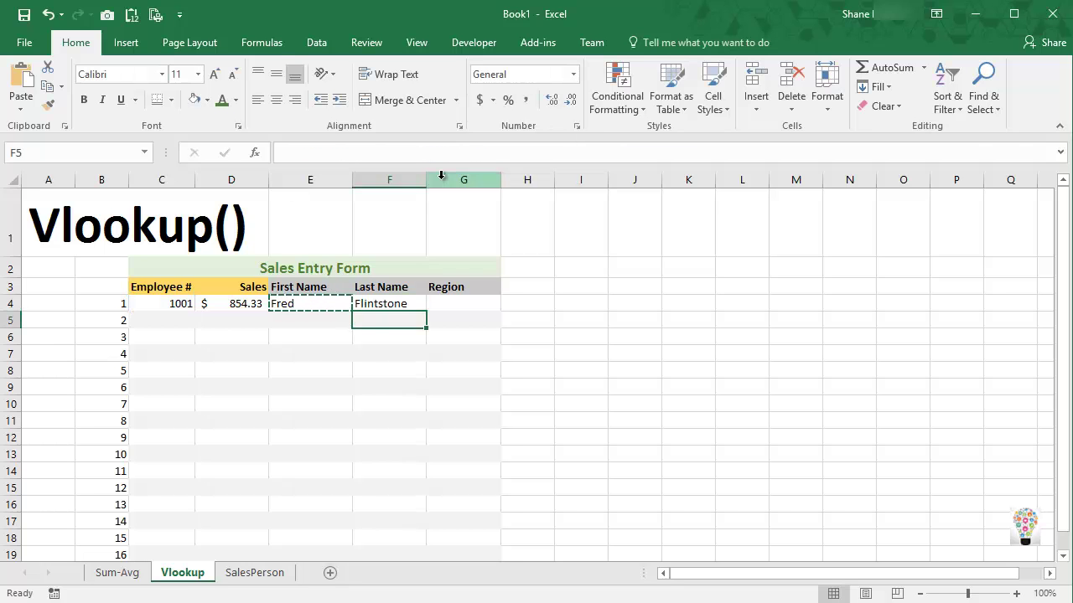
Copy the Last Name lookup formula from F4 into the Region cell G4.
left_click(460, 303)
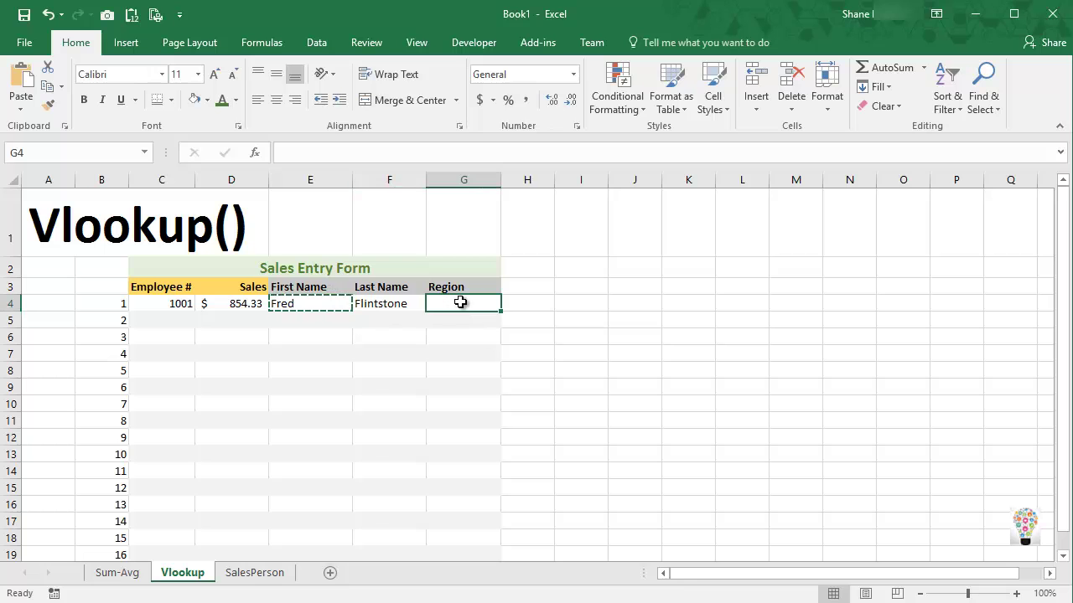
key("ctrl+c")
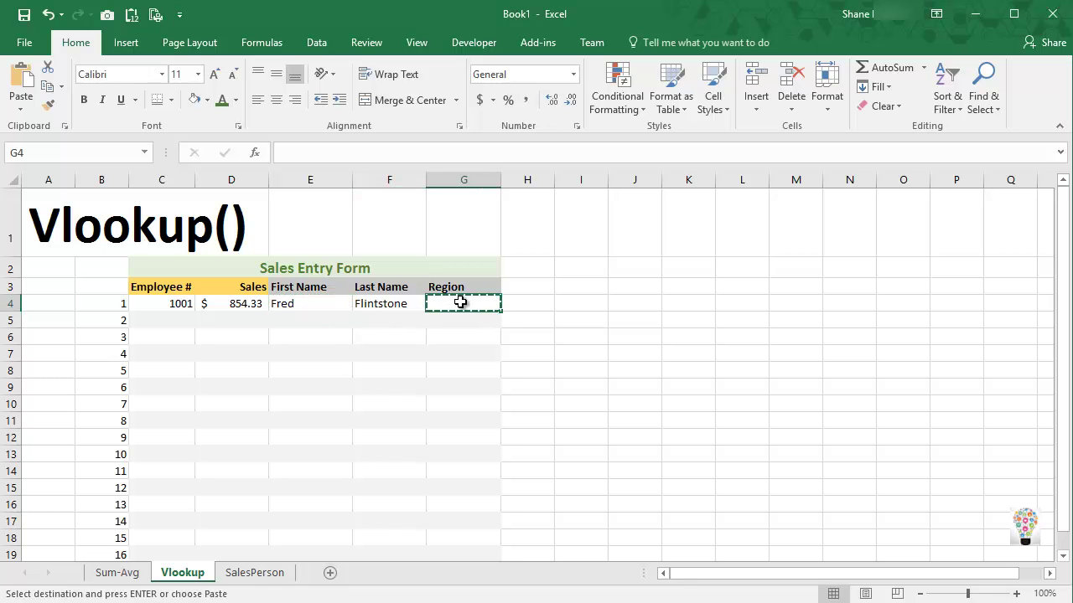
left_click(410, 311)
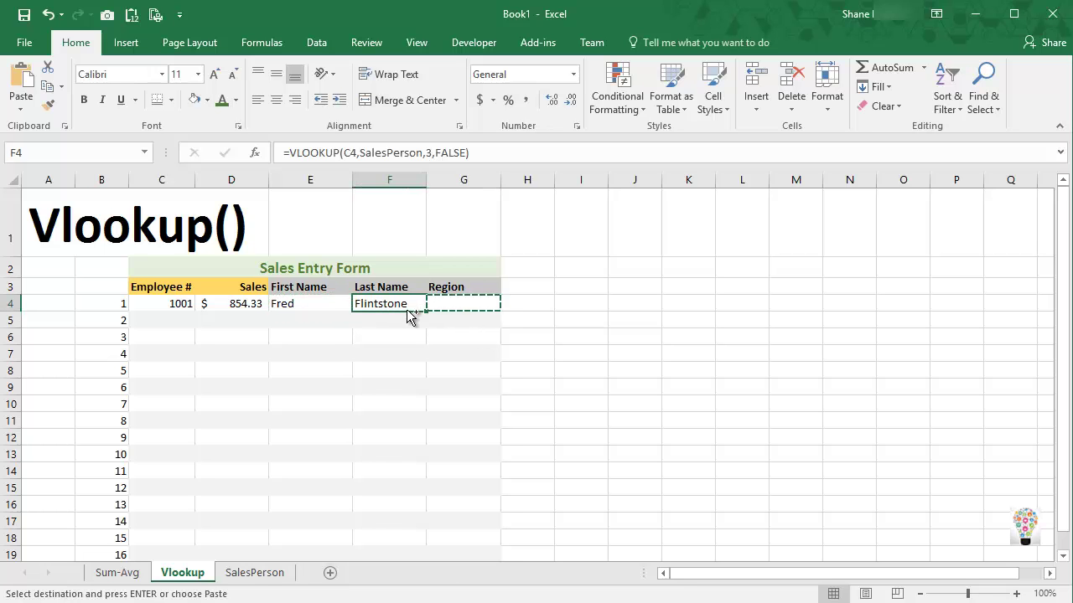
key("ctrl+c")
left_click(439, 305)
key("ctrl+v")
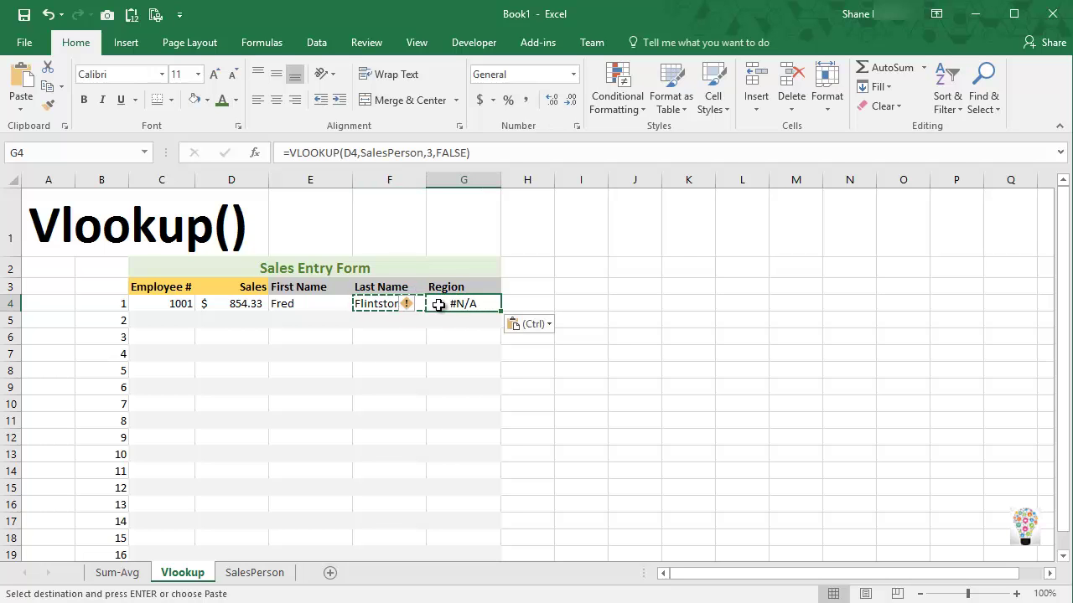
Change the formula in G4 to use C4 as the lookup value and 4 as the column index.
left_click(355, 153)
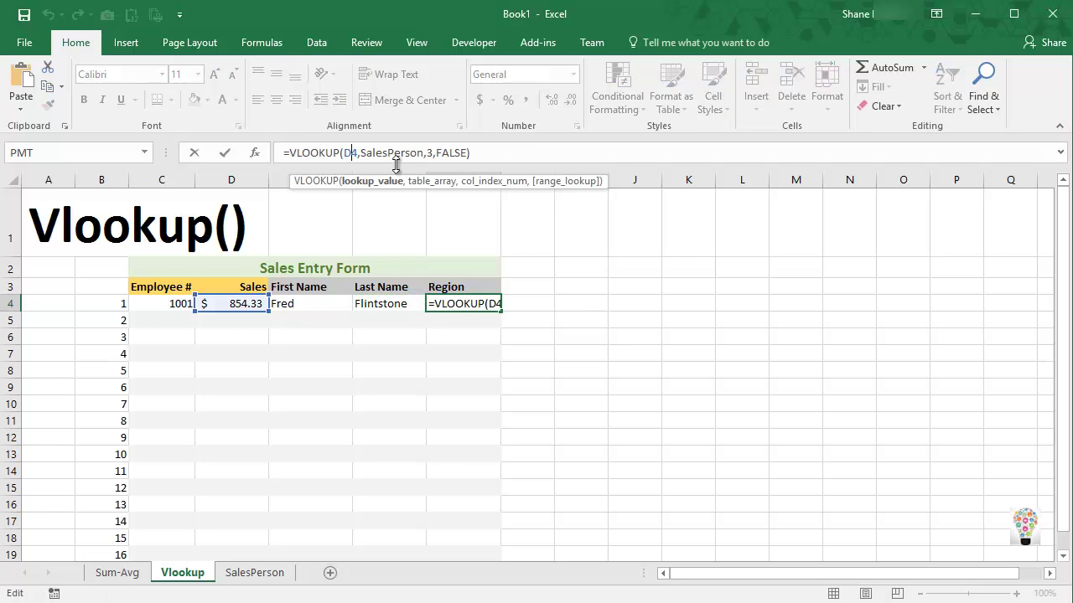
key("BackSpace")
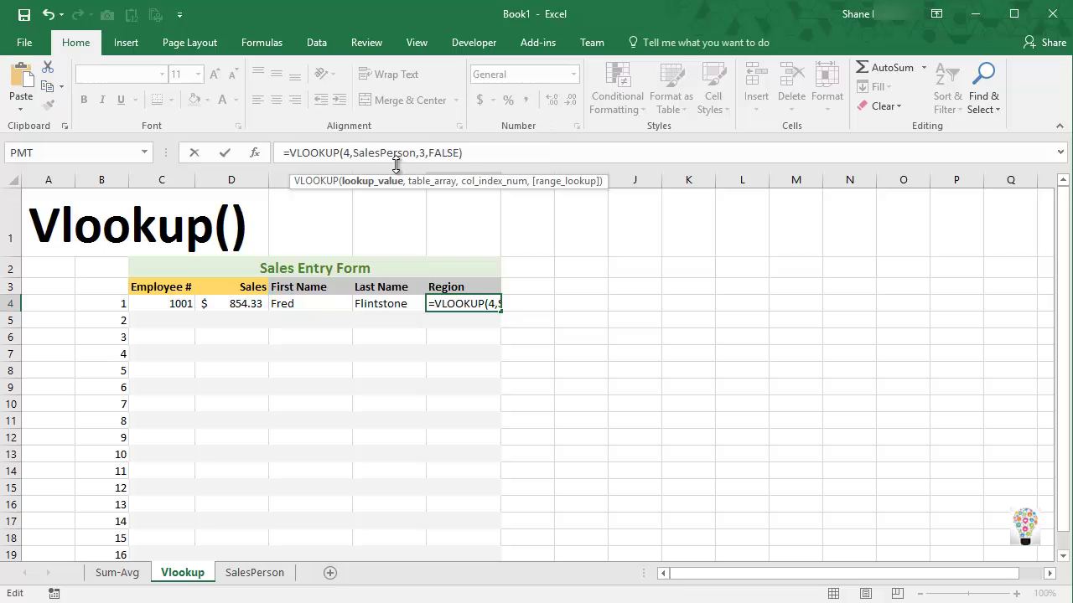
type("c")
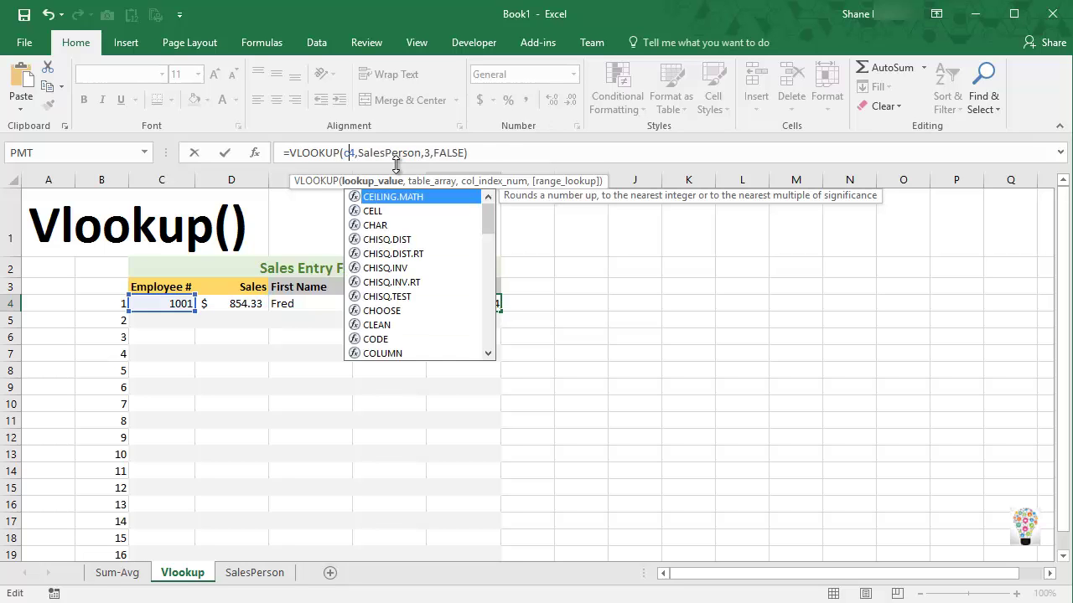
key("Right")
key("Right")
key("Right")
key("Right")
key("Right")
key("Right")
key("Right")
key("Right")
key("Right")
key("Right")
key("Right")
key("Right")
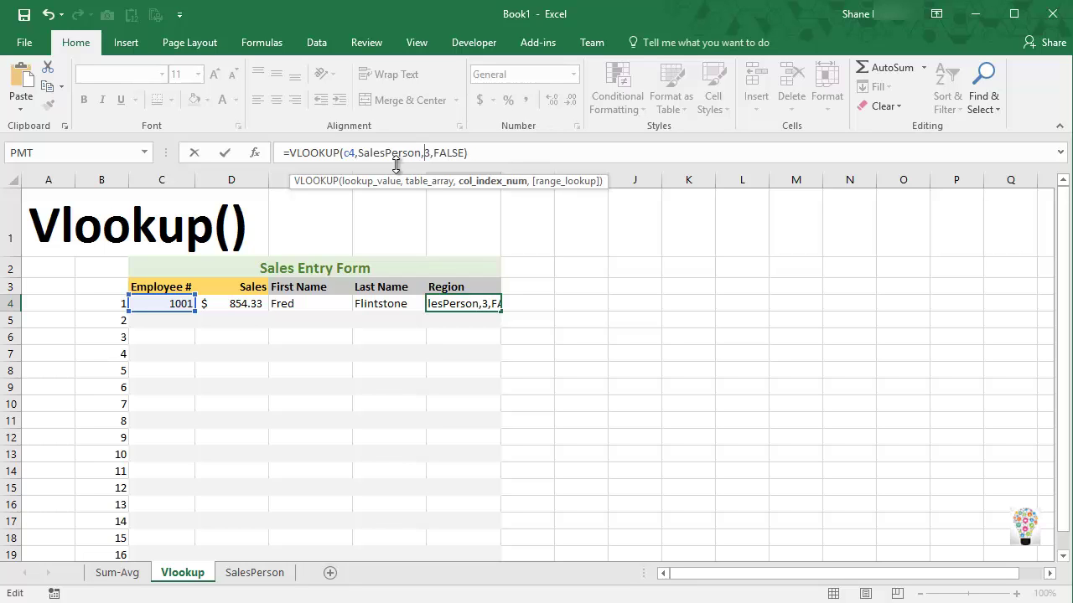
key("Delete")
type("4")
key("End")
key("Return")
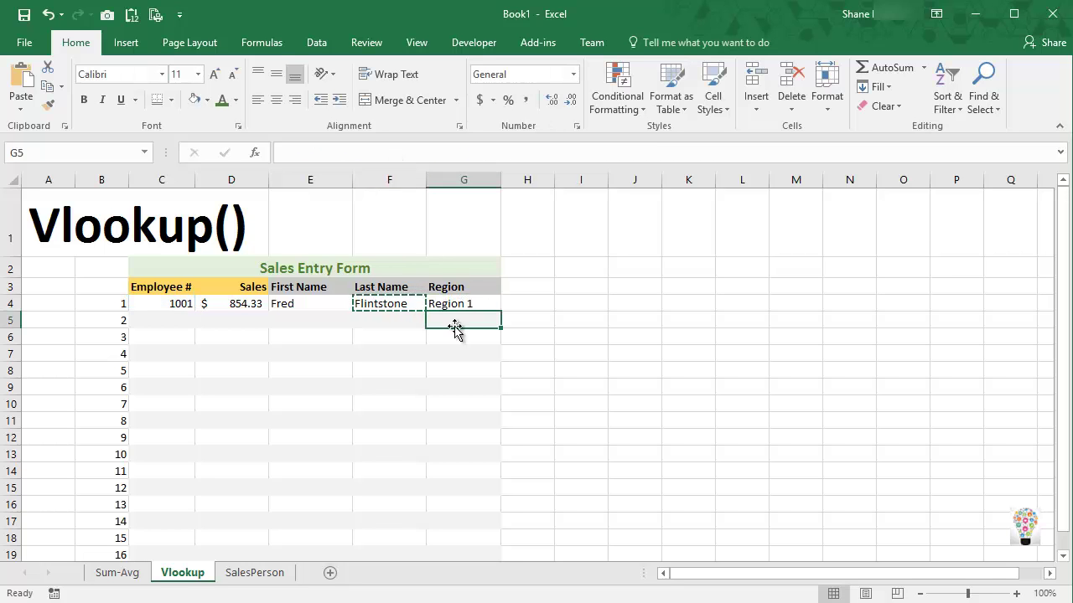
Review the lookup formulas in the First Name, Last Name and Region cells of row 4.
left_click(326, 305)
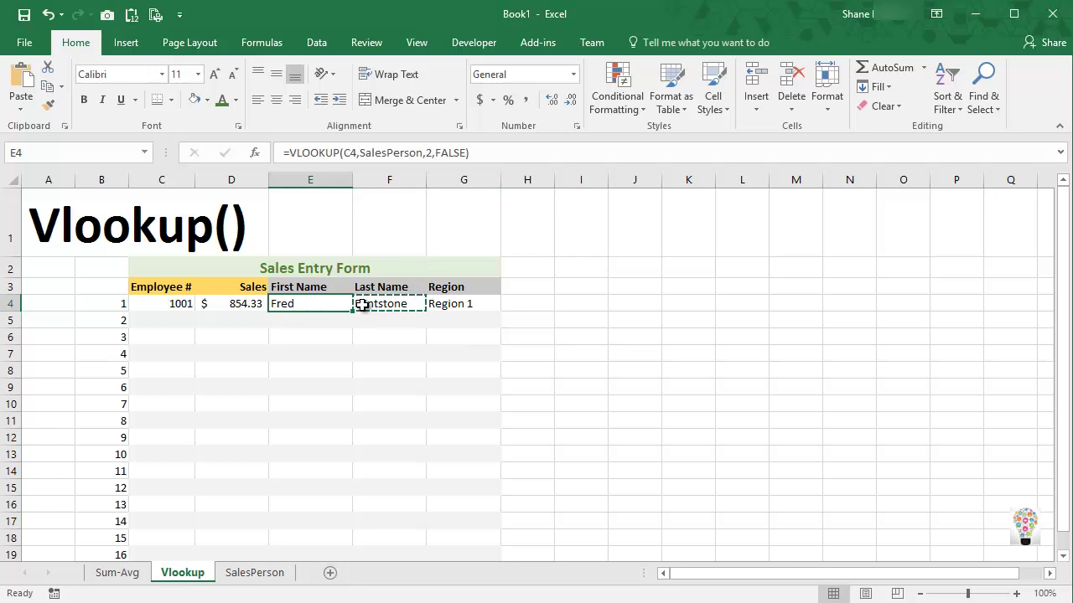
left_click(362, 305)
left_click(461, 307)
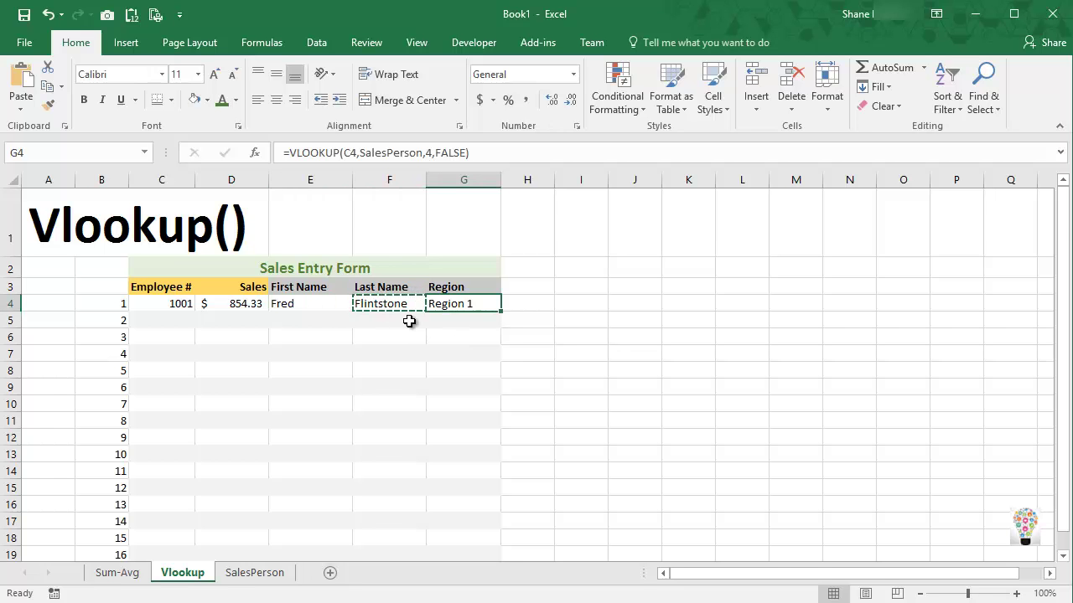
Fill the First Name, Last Name and Region lookup formulas from E4:G4 down through row 21.
scroll(410, 321, "down", 1)
scroll(411, 319, "up", 1)
left_click_drag(323, 307, 449, 306)
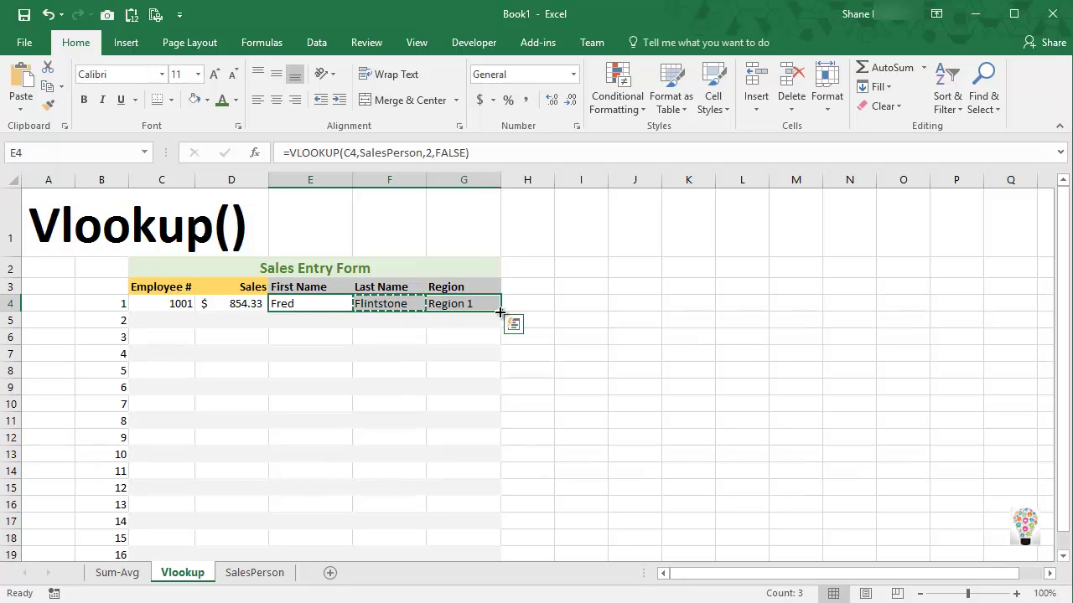
left_click_drag(500, 312, 495, 533)
left_click(352, 317)
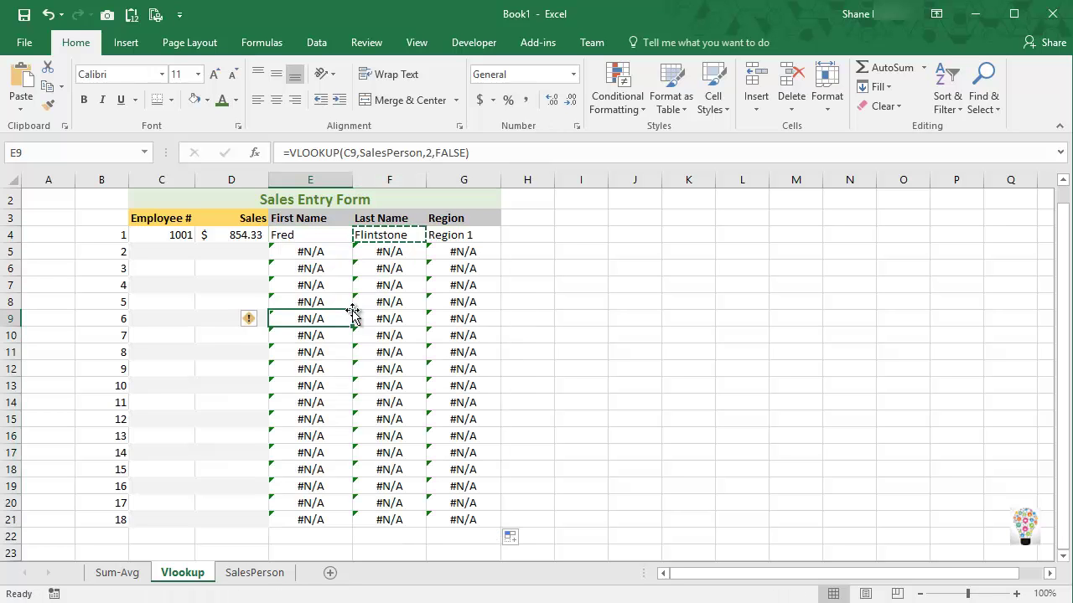
scroll(364, 324, "up", 1)
left_click(350, 320)
Enter the next consecutive employee number in C5 and a sales amount of 949.23 in D5.
left_click(189, 320)
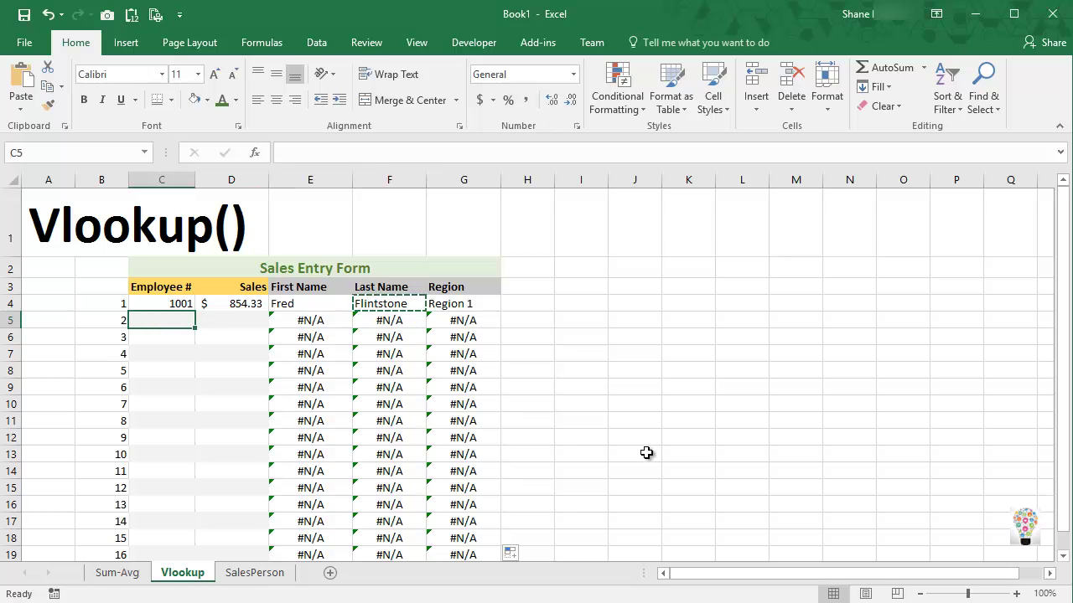
type("1002")
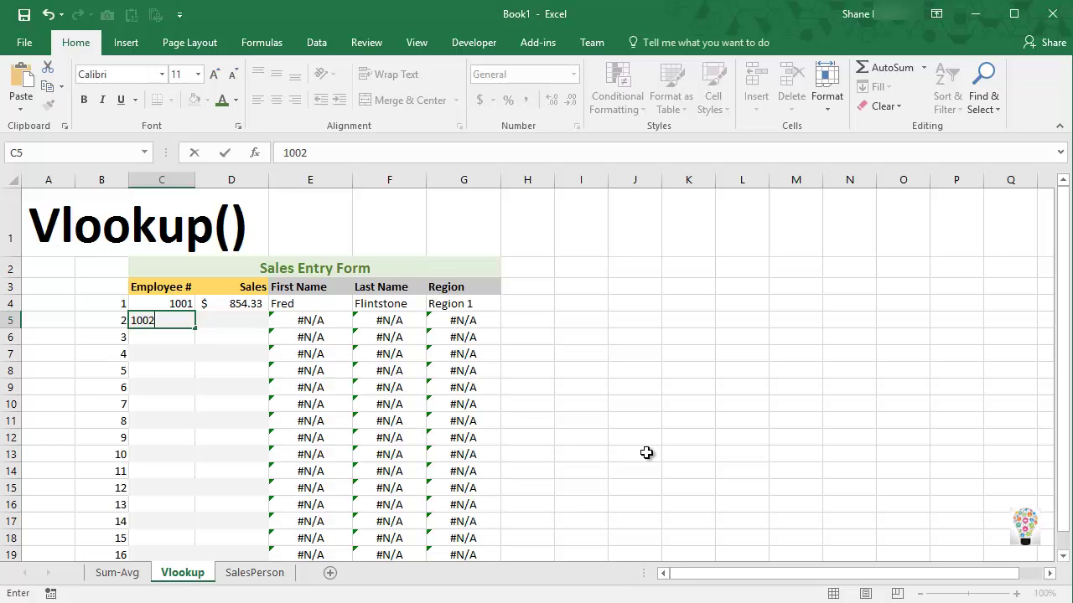
key("Tab")
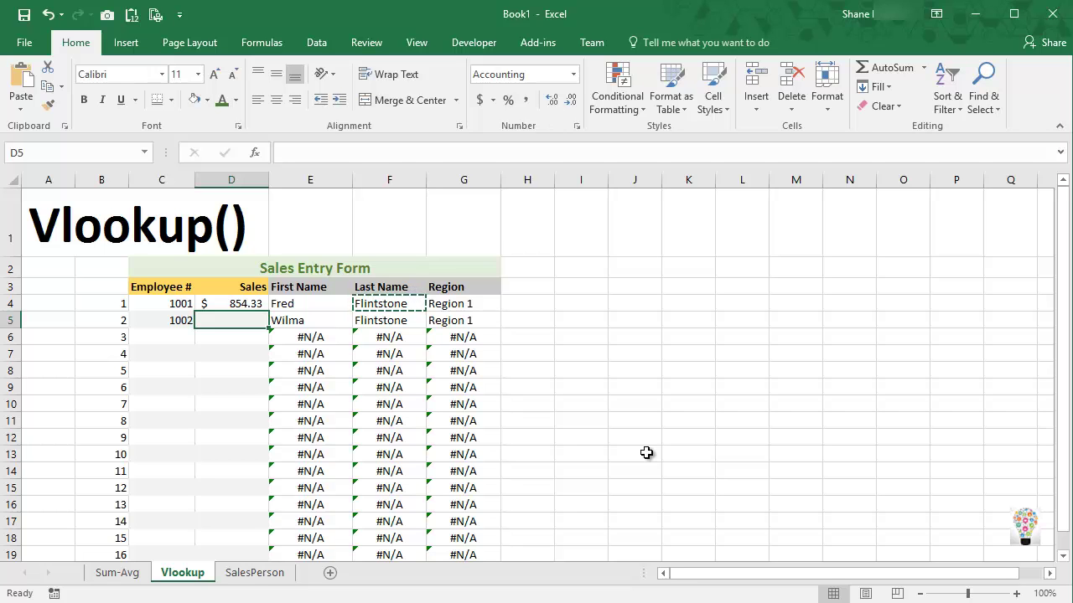
type("9")
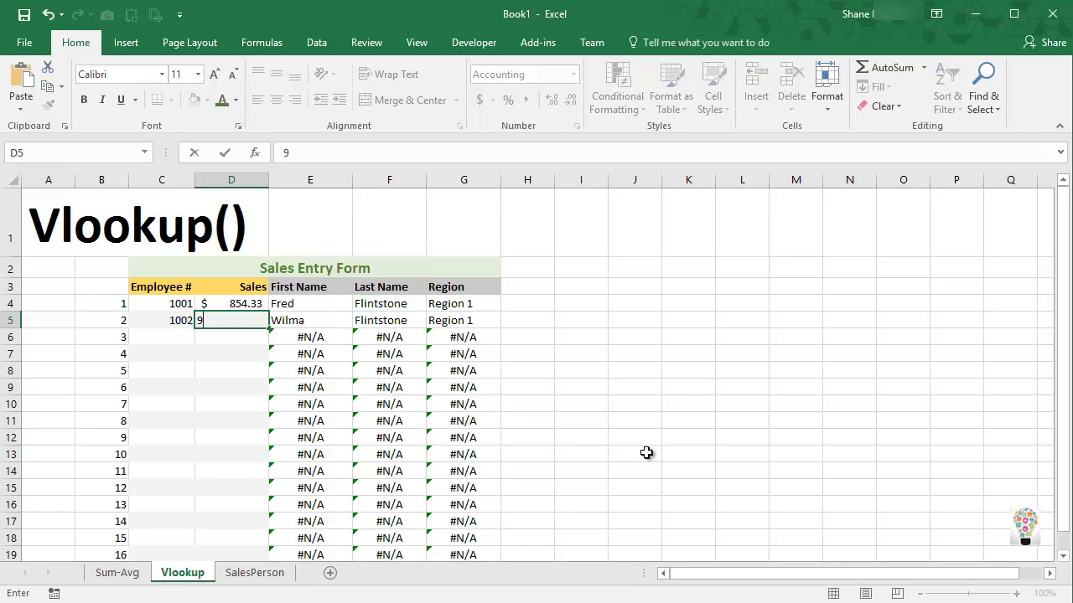
type("49.23")
key("Return")
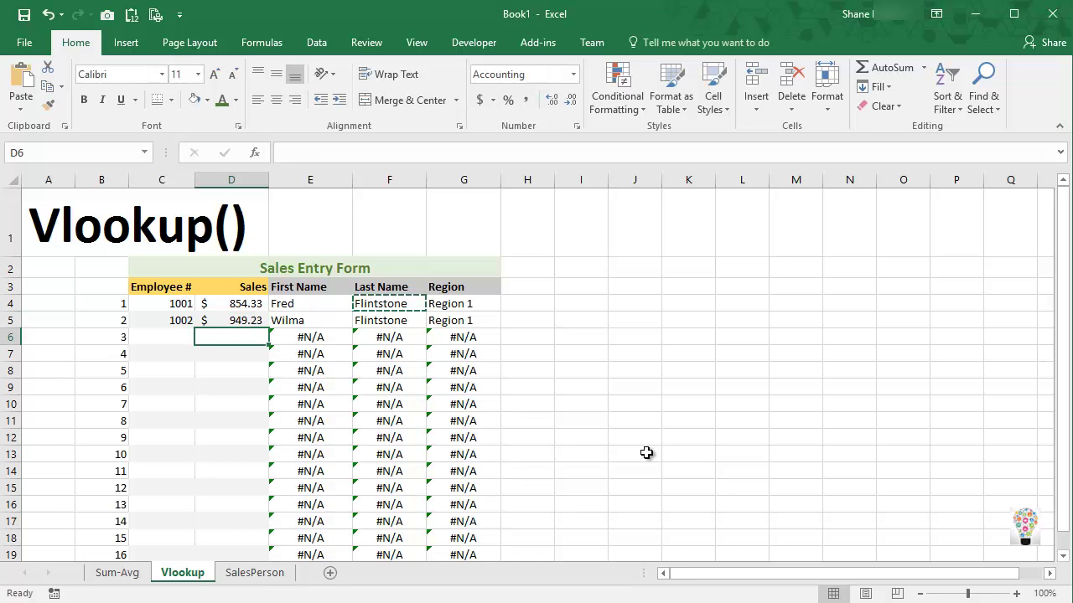
Enter the next consecutive employee number in C6 and a sales amount of 444.44 in D6.
key("Left")
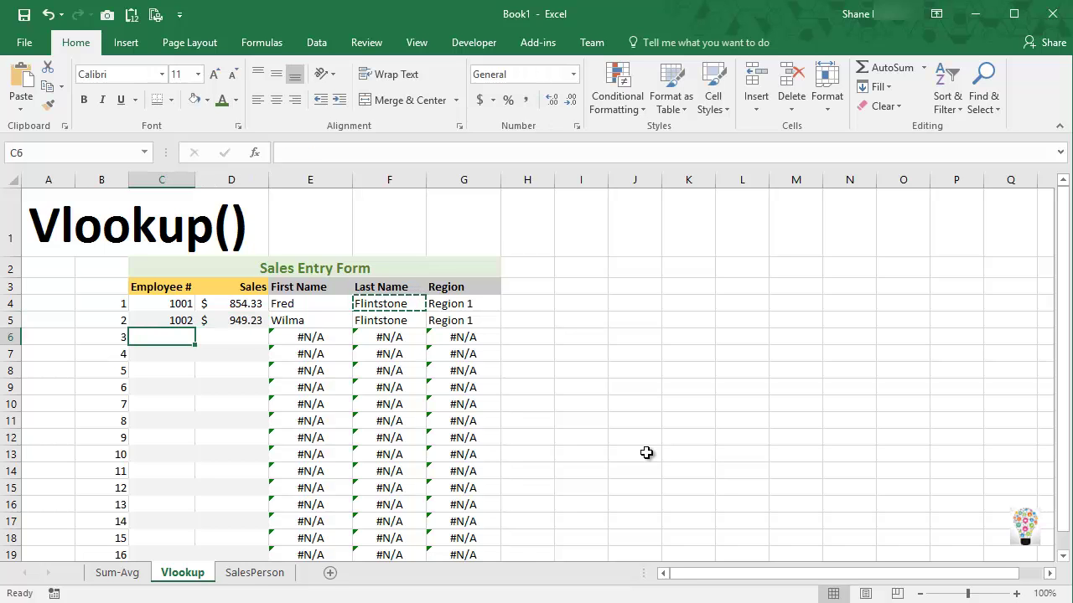
type("1003")
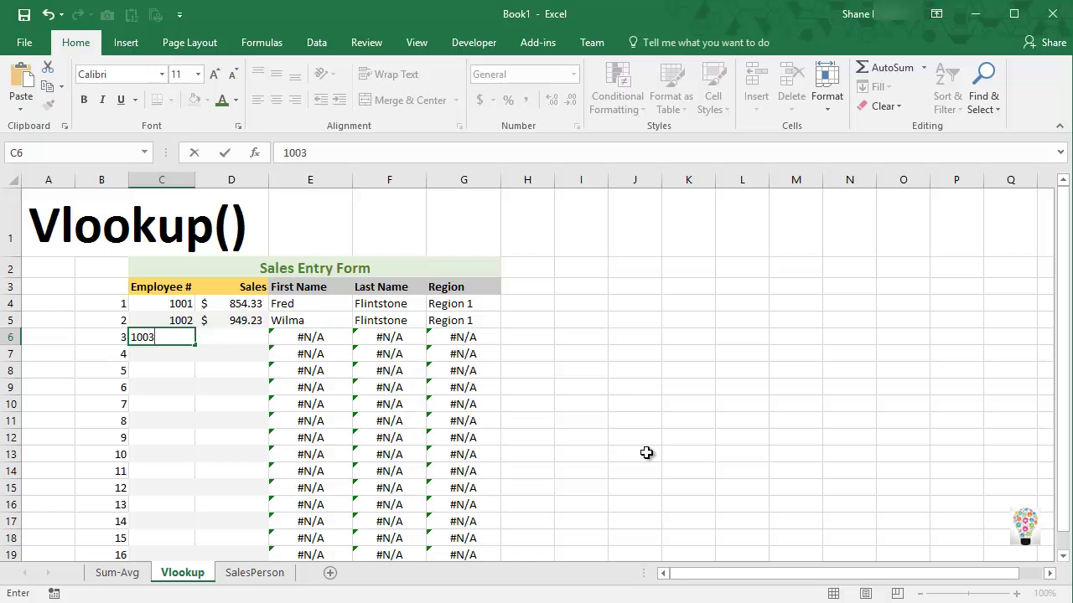
key("Tab")
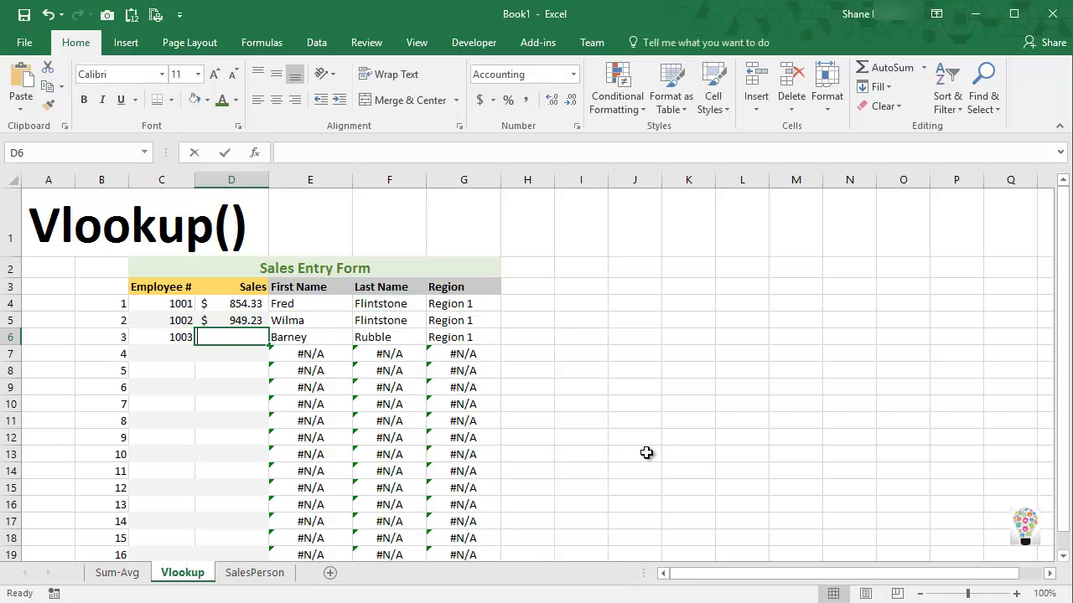
type("444.44")
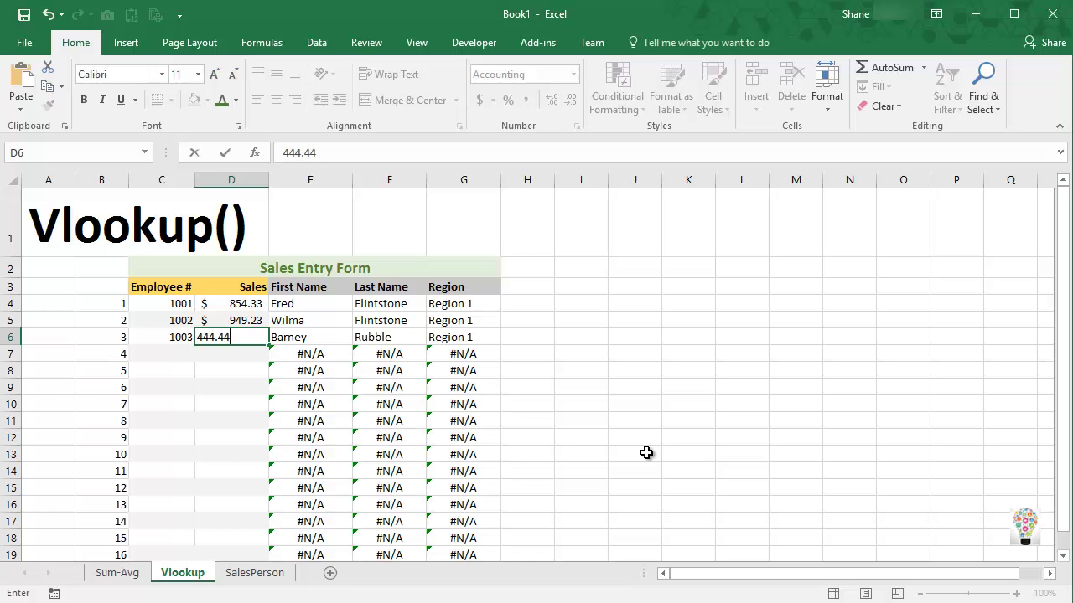
key("Return")
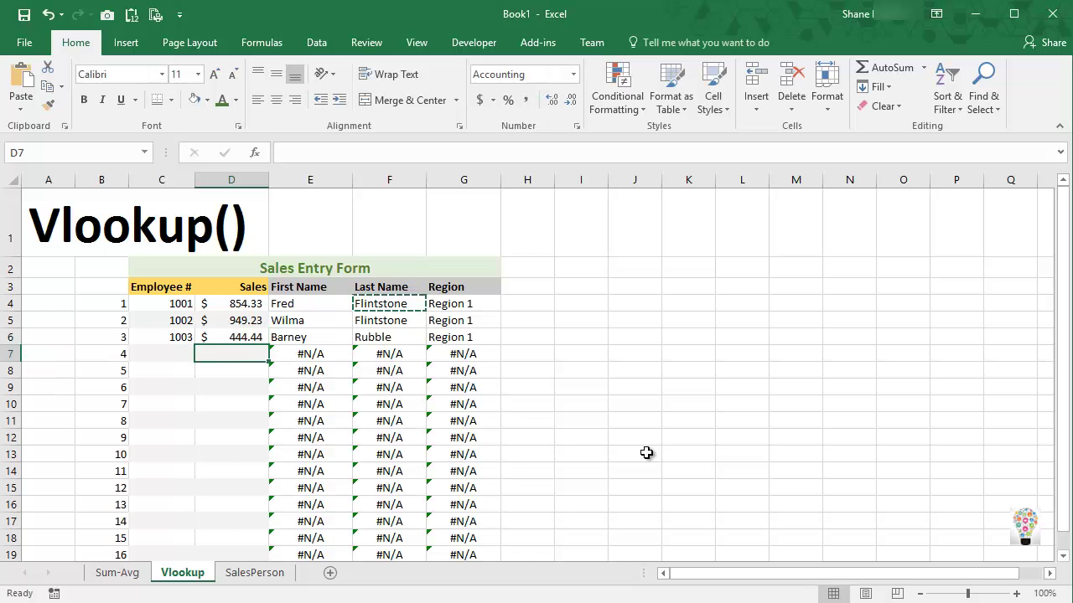
Enter the next consecutive employee number in C7 and a sales amount of 652.74 in D7.
key("Left")
type("1004")
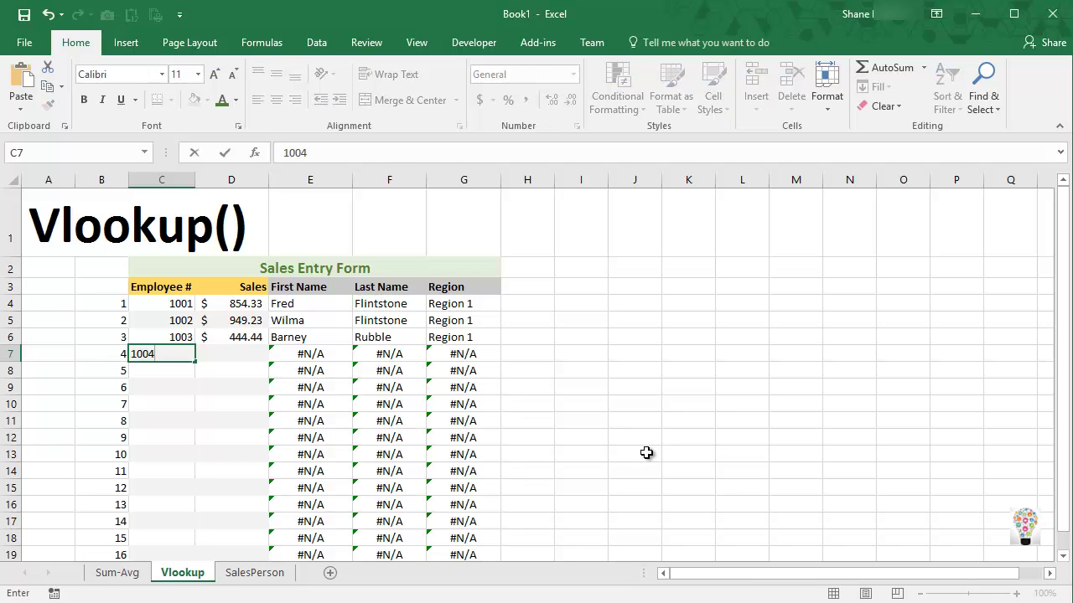
key("Tab")
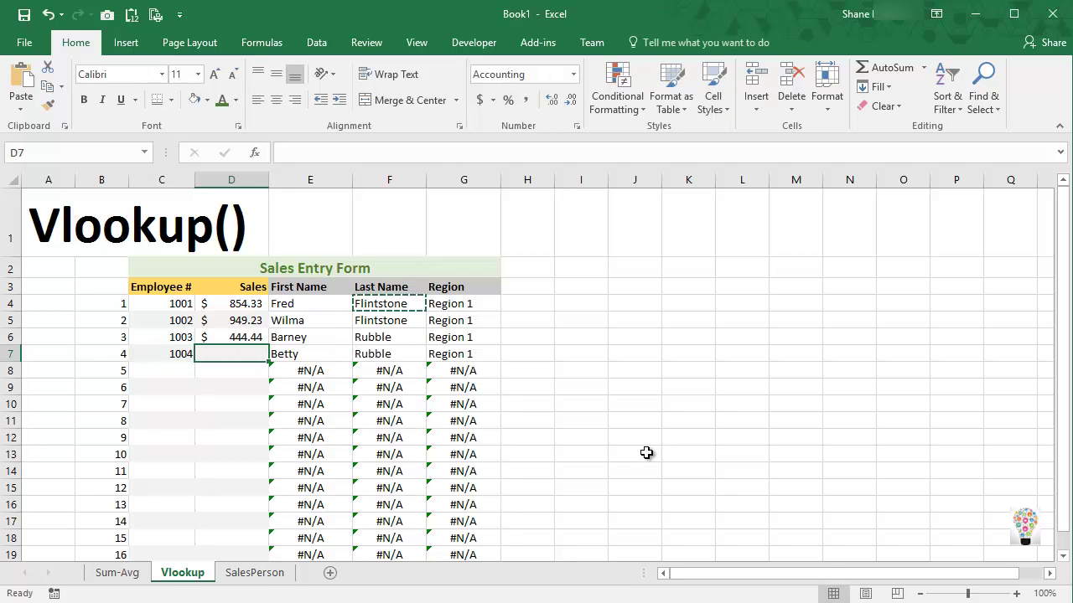
type("652.7")
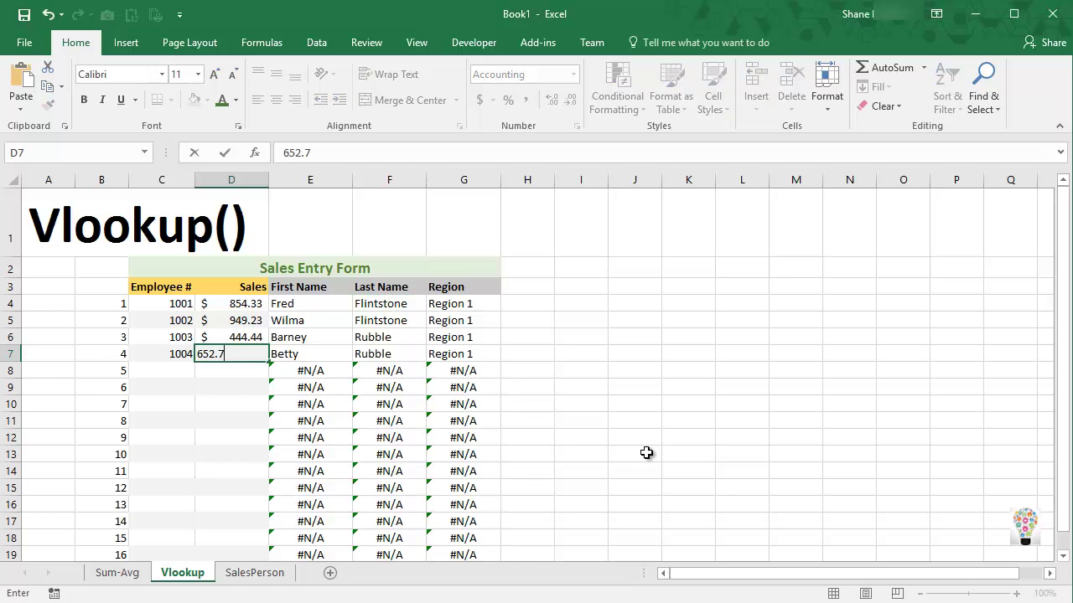
type("4")
key("Return")
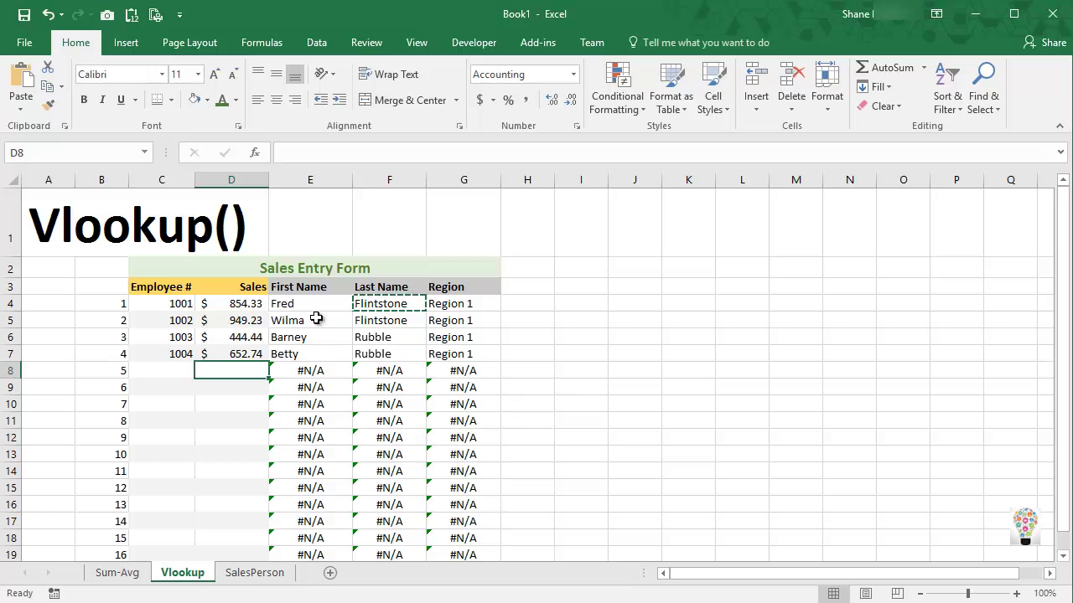
left_click_drag(294, 299, 436, 306)
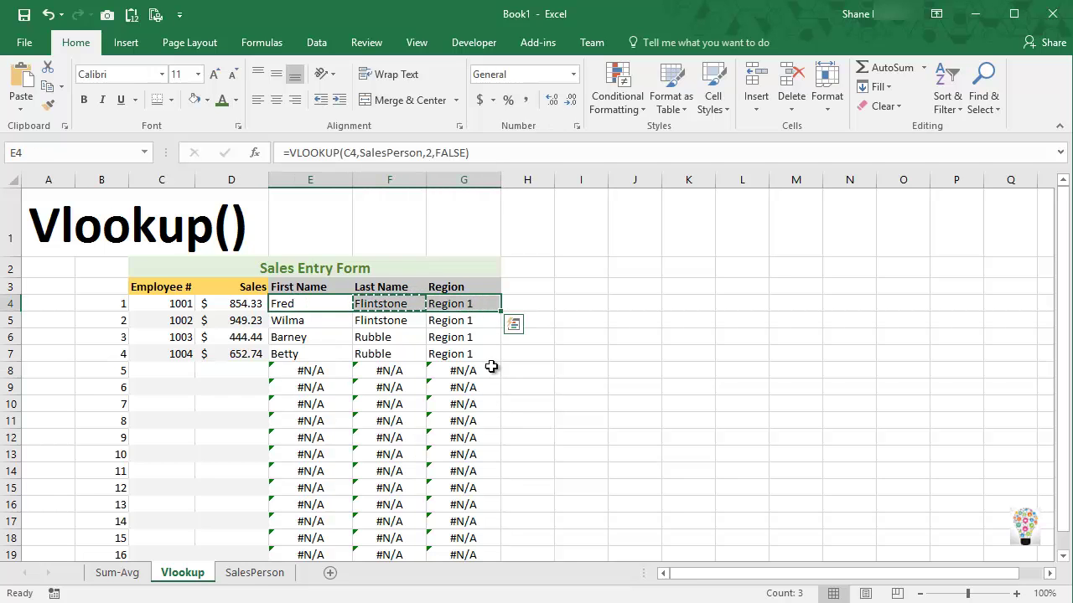
left_click(179, 371)
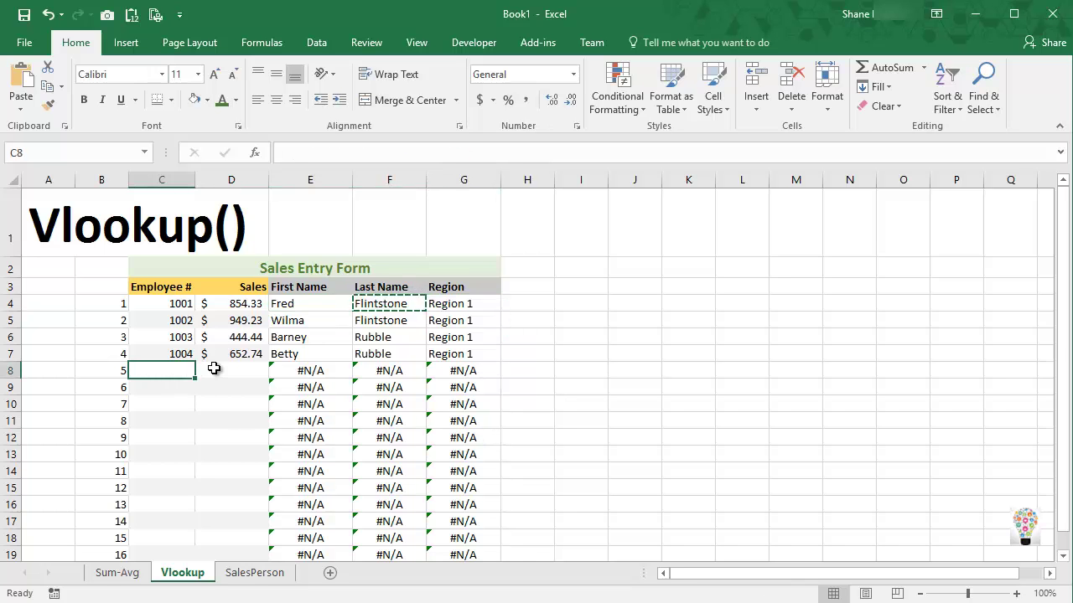
left_click(210, 374)
left_click(173, 388)
left_click(210, 385)
left_click(182, 370)
Check the range name of the employee data A3:E20 on the SalesPerson sheet and return to the Vlookup sheet.
left_click(260, 572)
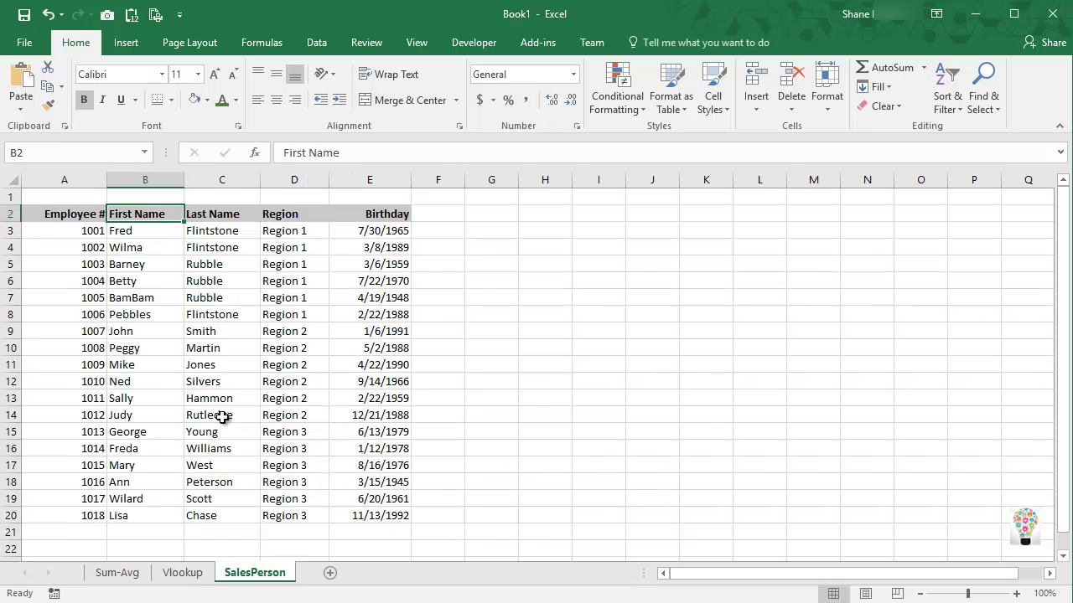
left_click_drag(66, 230, 378, 514)
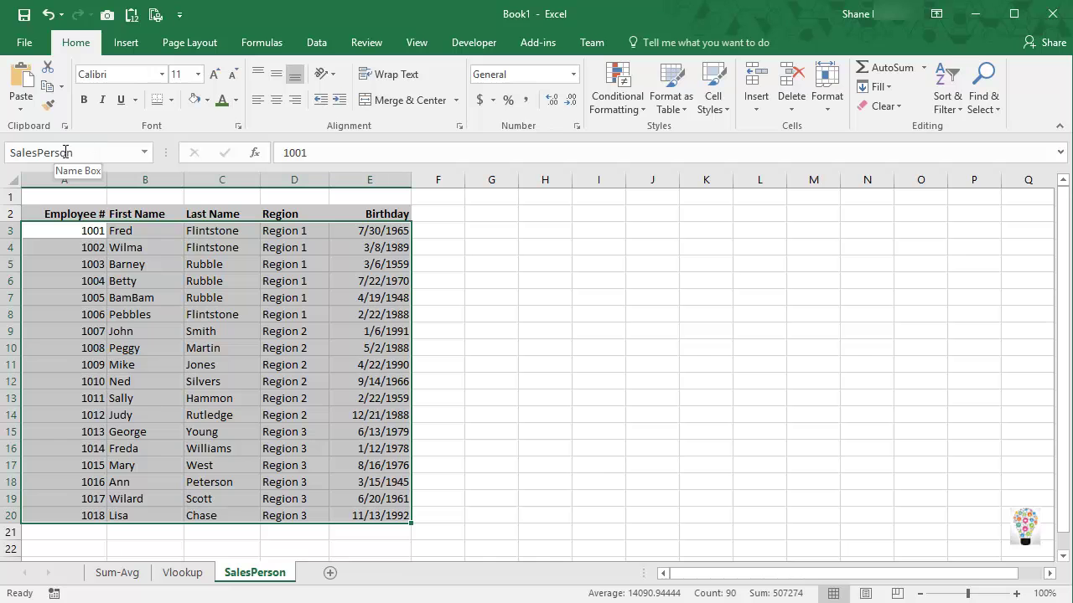
left_click(175, 572)
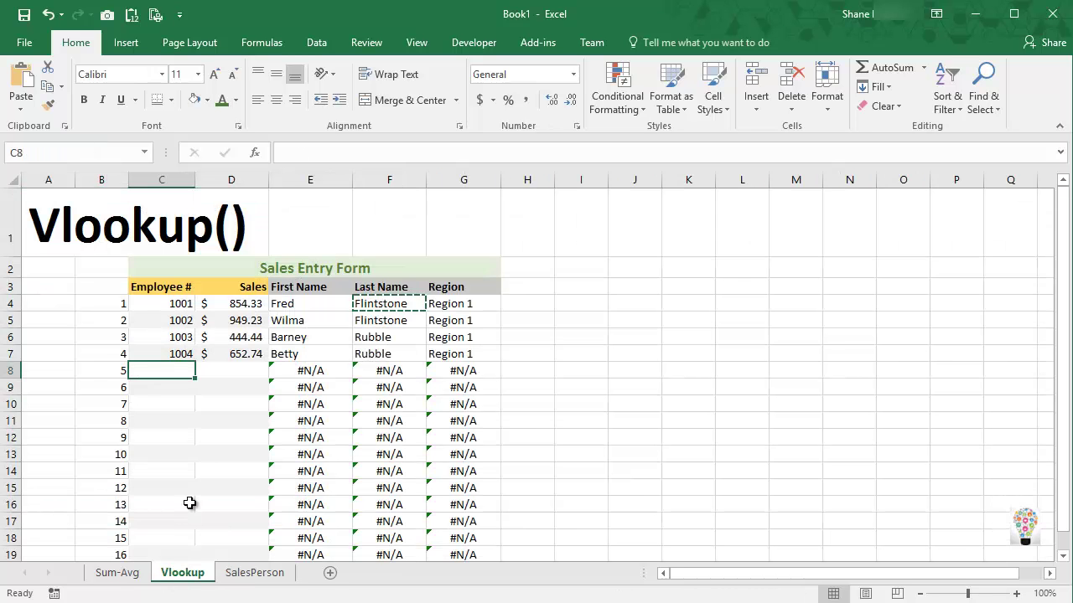